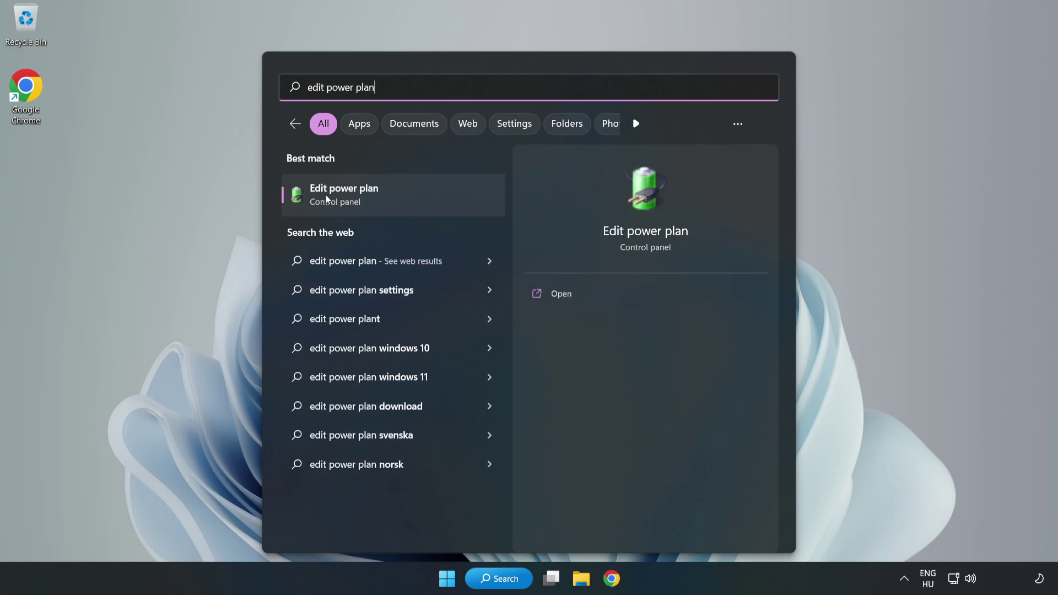
Open the power plan settings, make High performance the active plan in Power Options, and close the window.
left_click(401, 199)
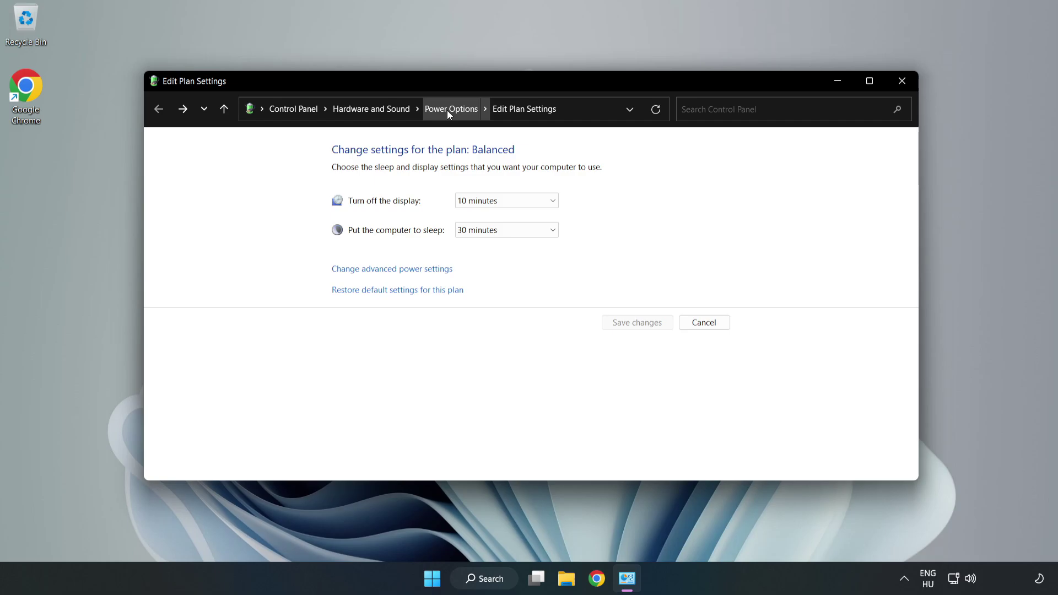
left_click(448, 109)
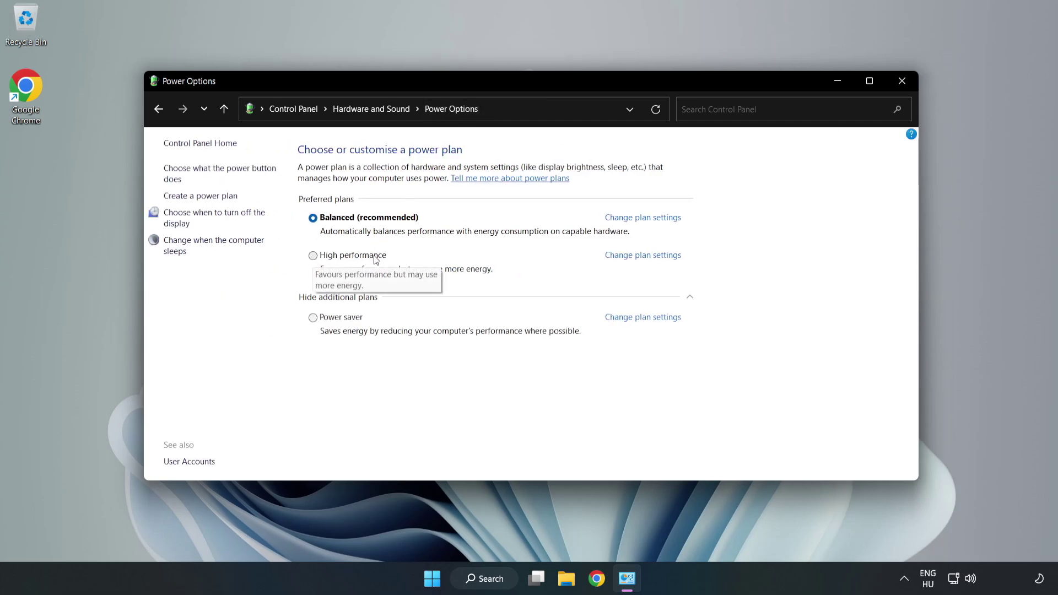
left_click(347, 256)
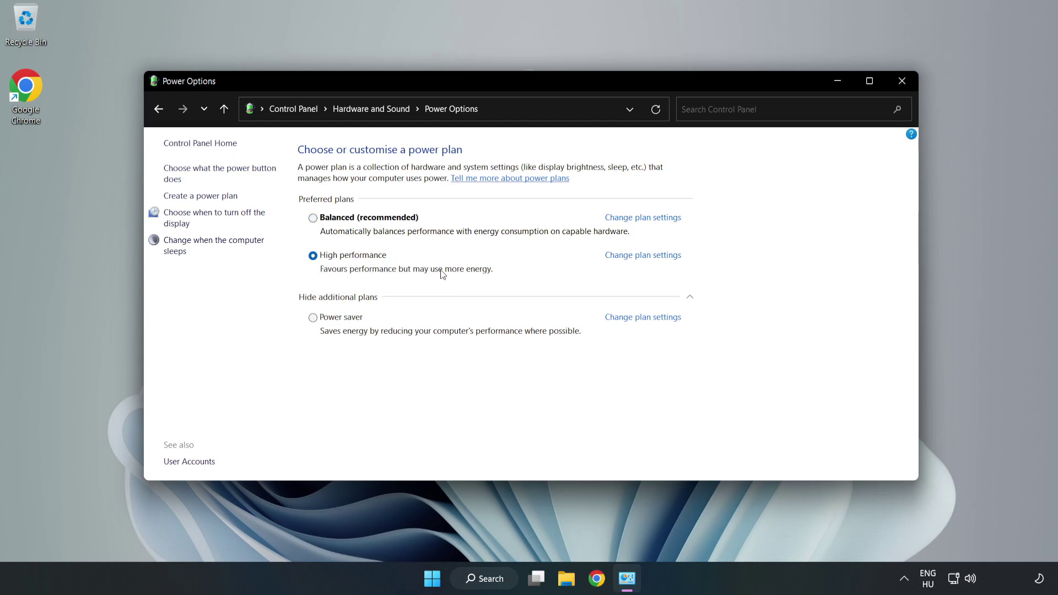
left_click(898, 84)
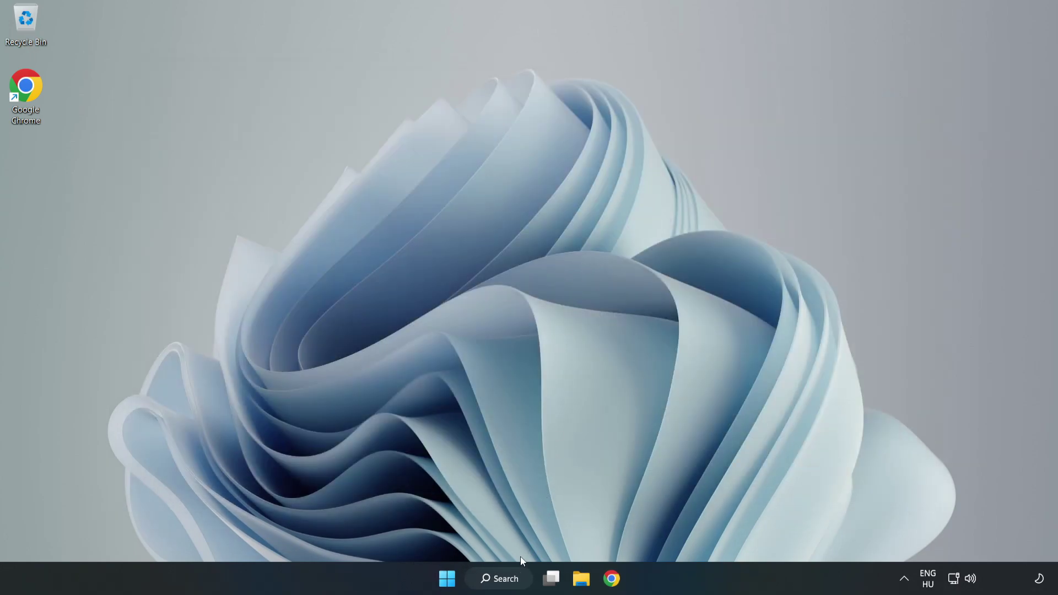
Search Windows for "device manager", open Device Manager, and move its window toward the middle of the desktop.
left_click(514, 581)
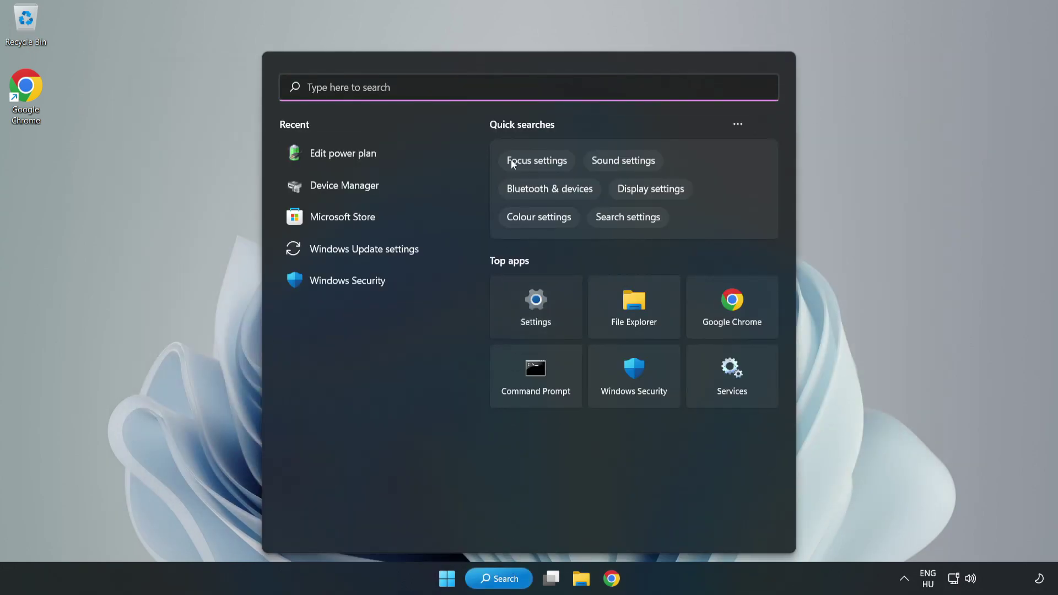
type("device manager")
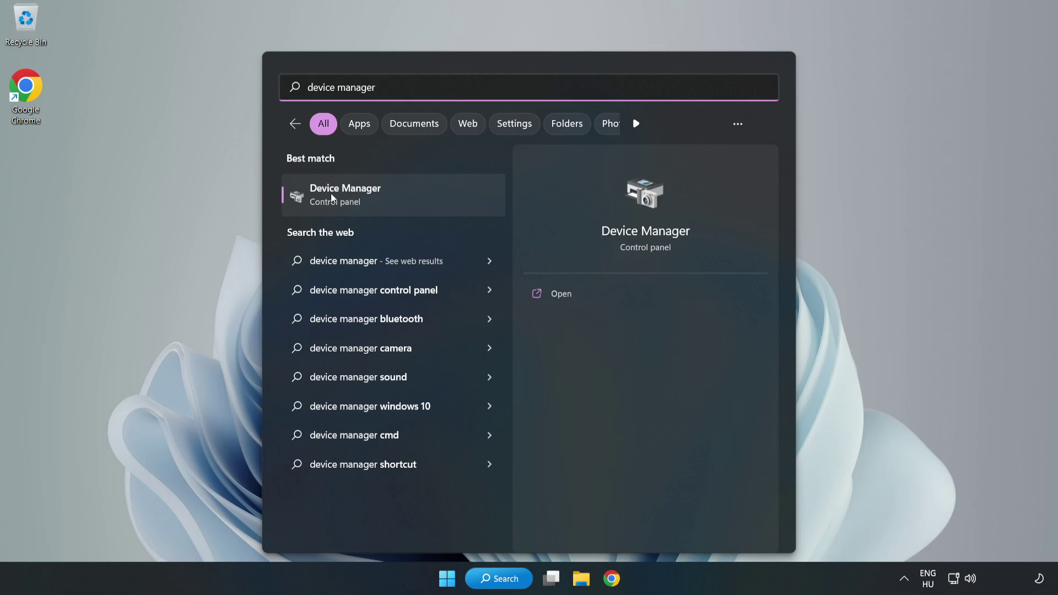
left_click(385, 198)
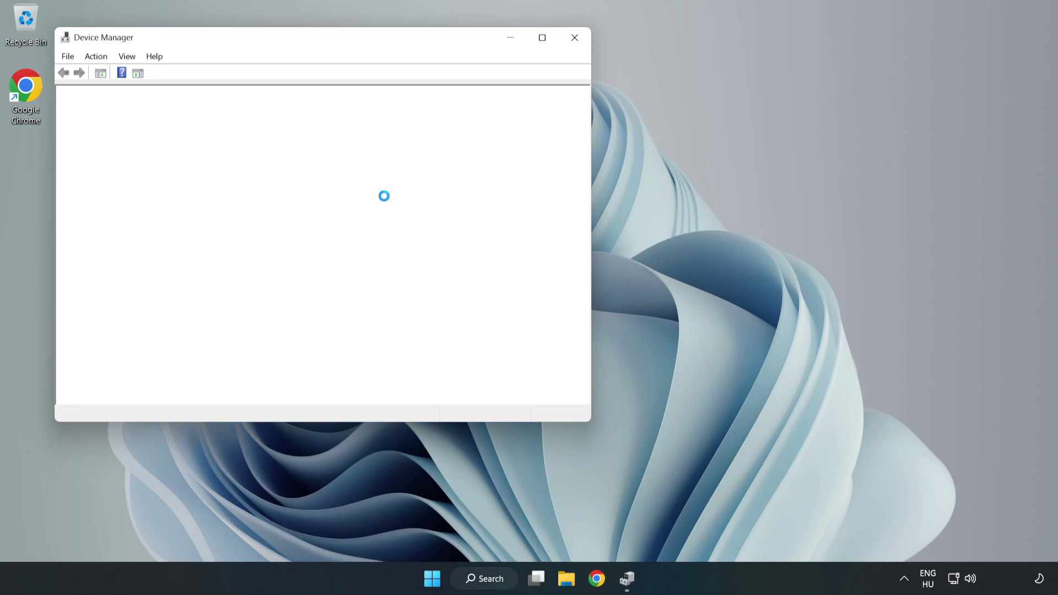
left_click_drag(288, 40, 488, 106)
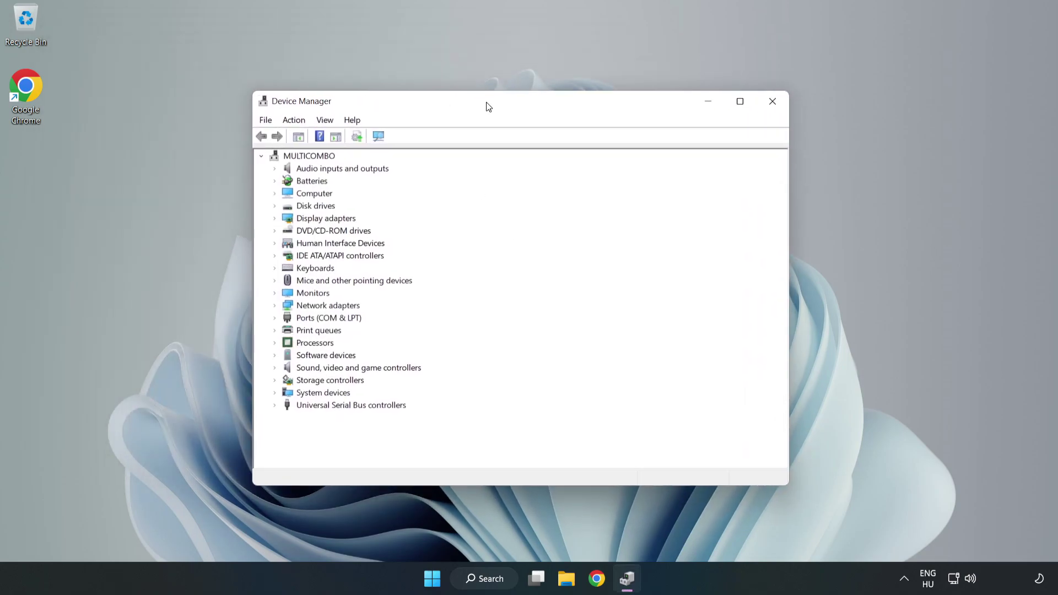
Run an automatic driver update for the VMware SVGA 3D display adapter and close Device Manager.
left_click(302, 219)
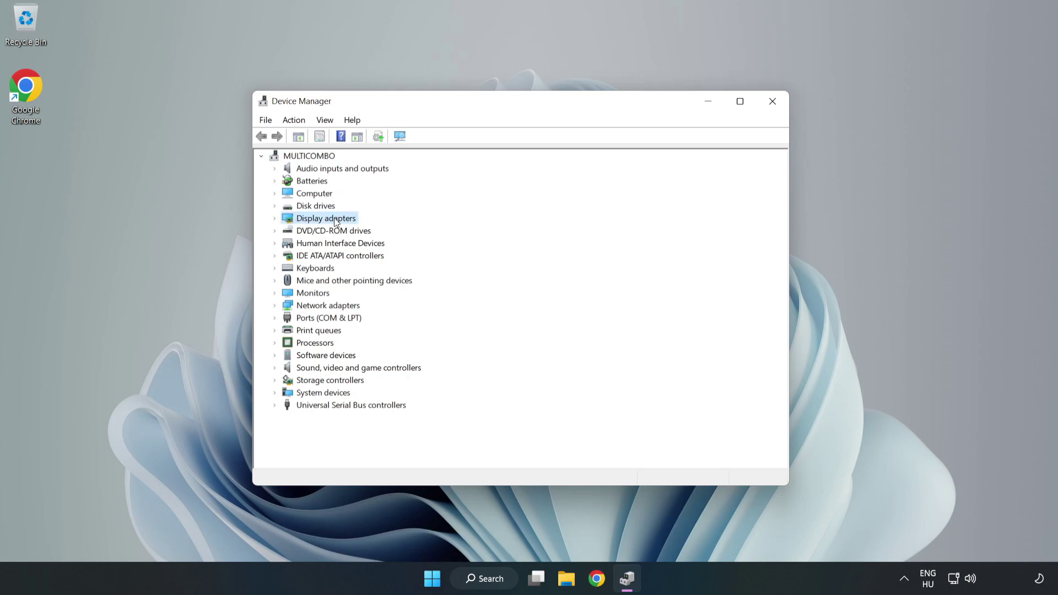
left_click(274, 220)
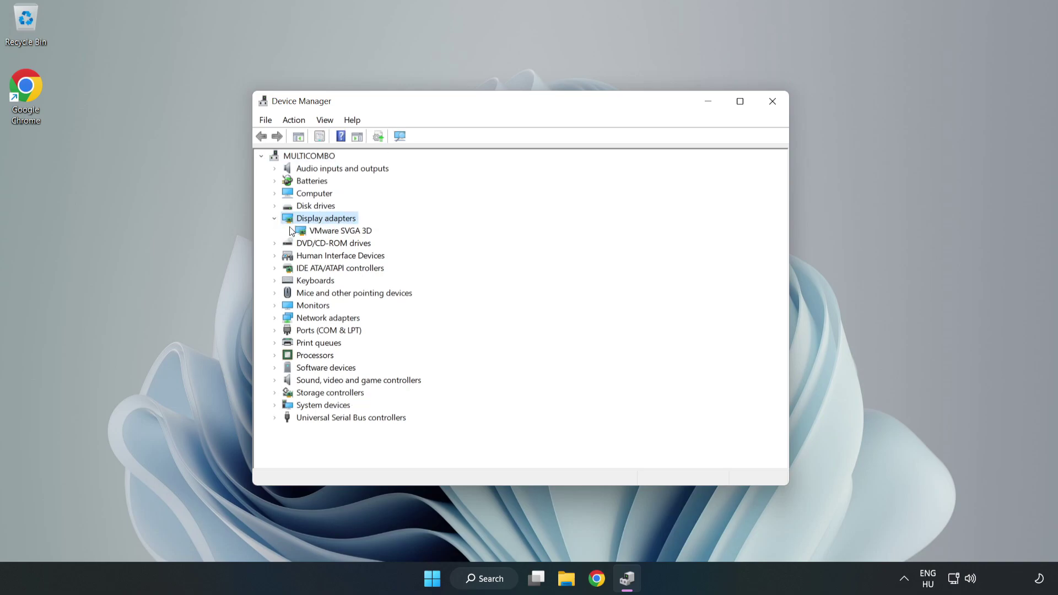
left_click(342, 231)
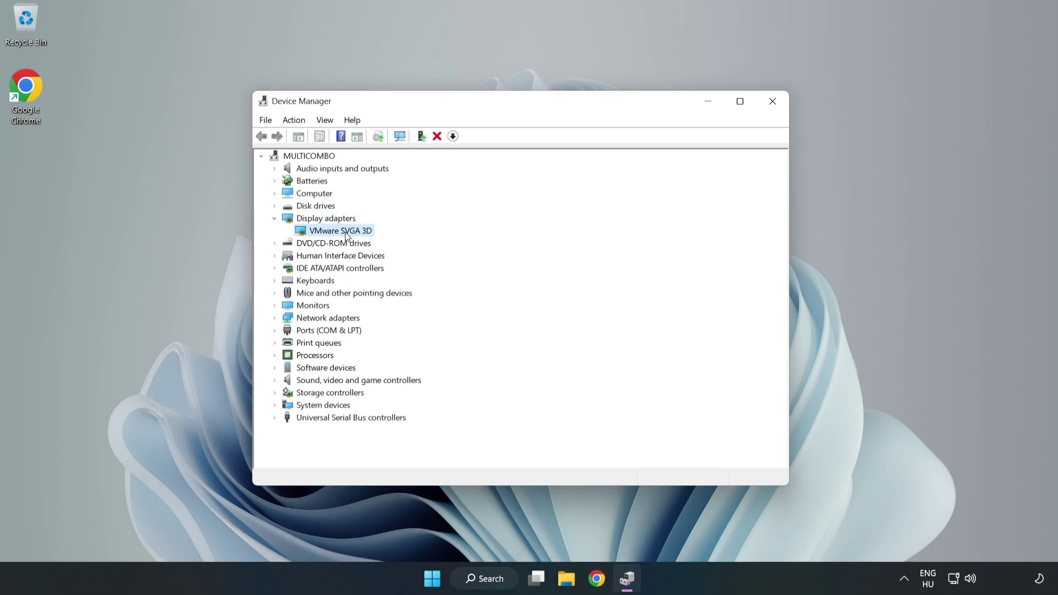
right_click(338, 235)
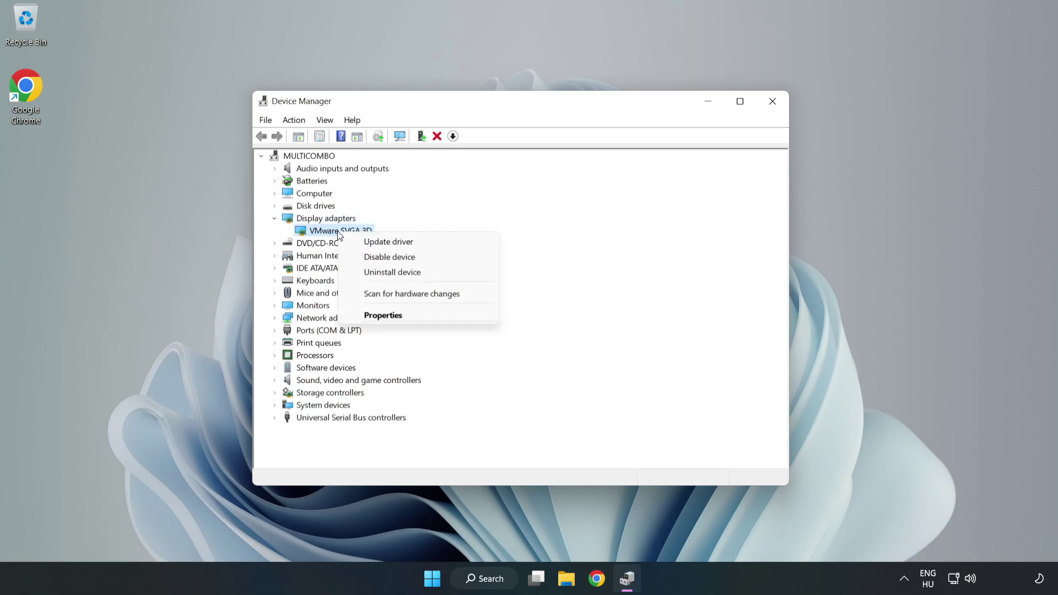
left_click(398, 243)
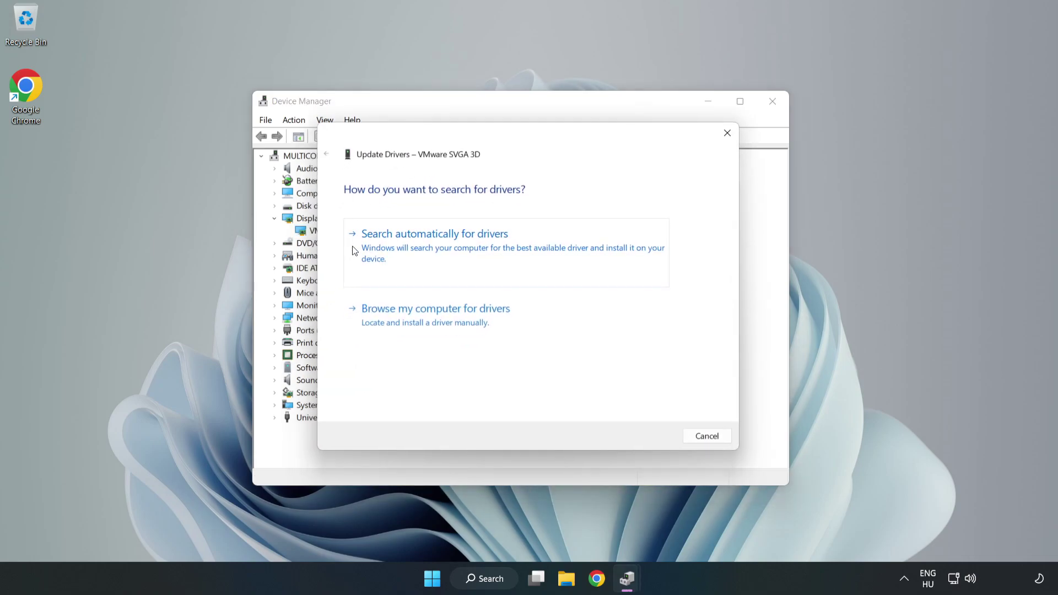
left_click(436, 249)
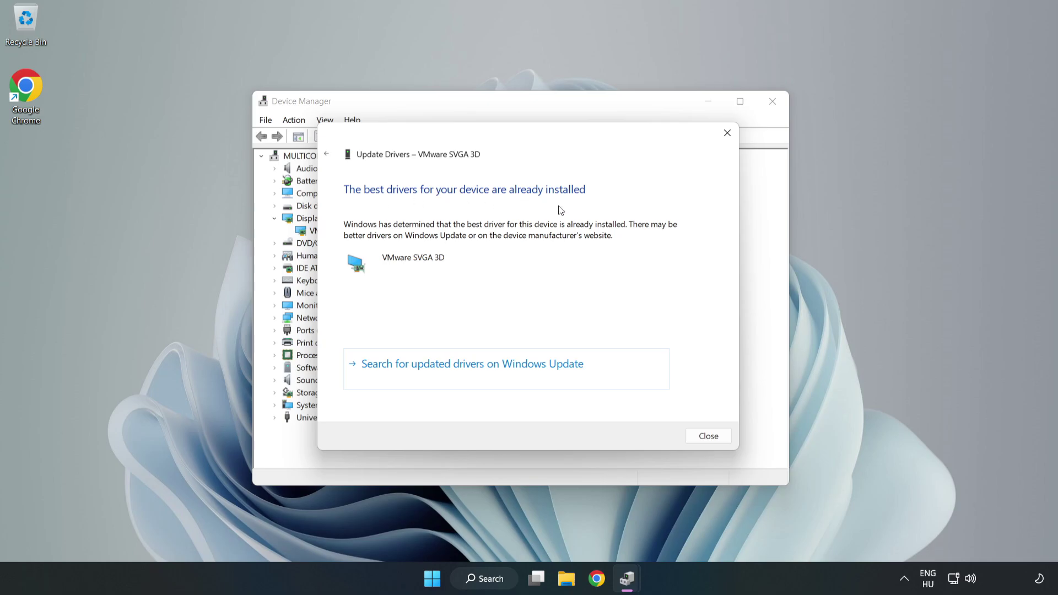
left_click(709, 436)
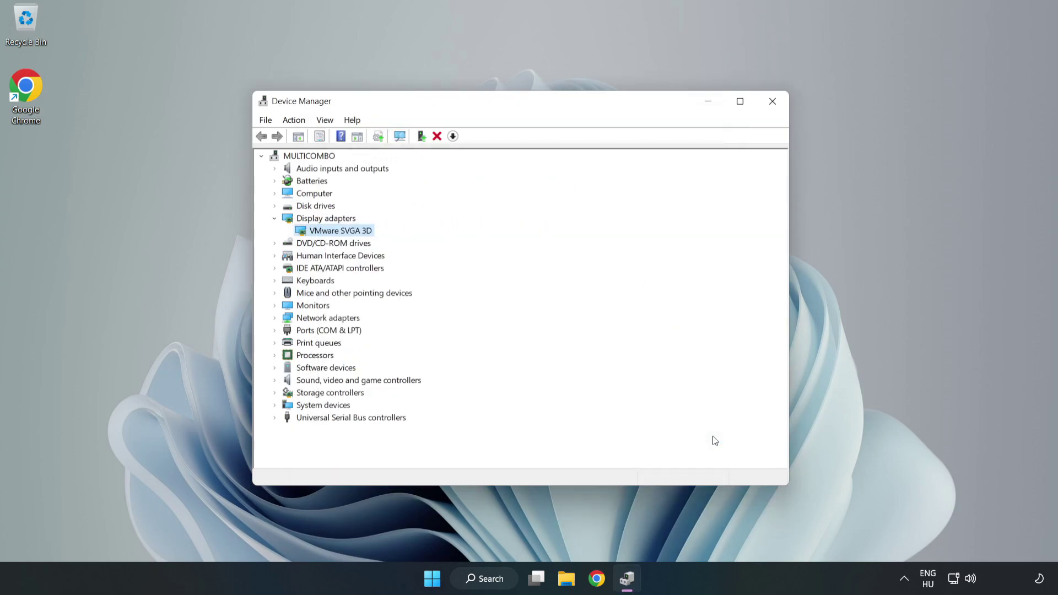
left_click(773, 101)
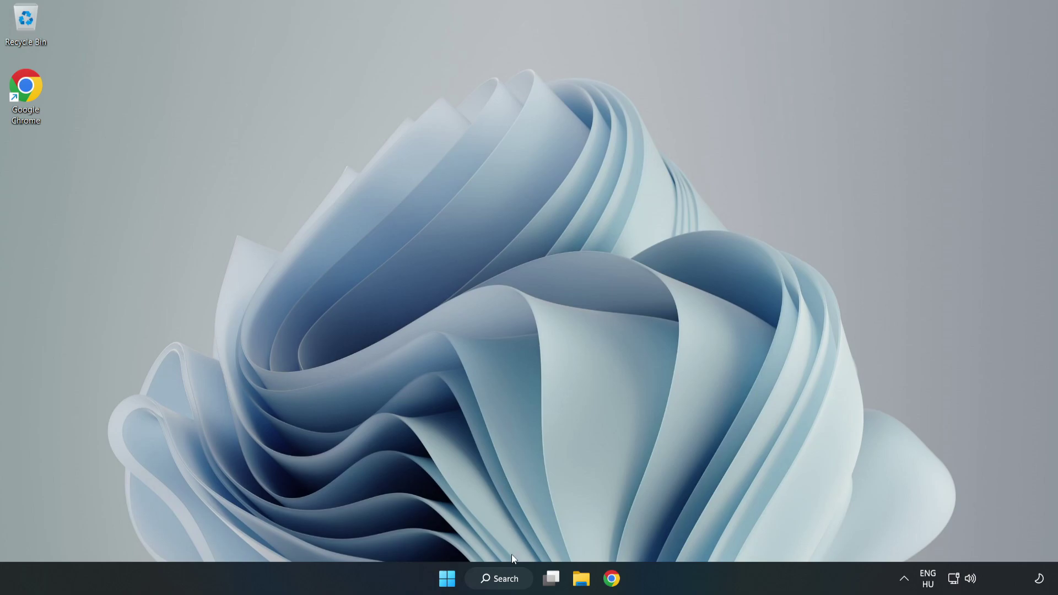
Search Windows for "game mode" and open the Game Mode settings.
left_click(514, 580)
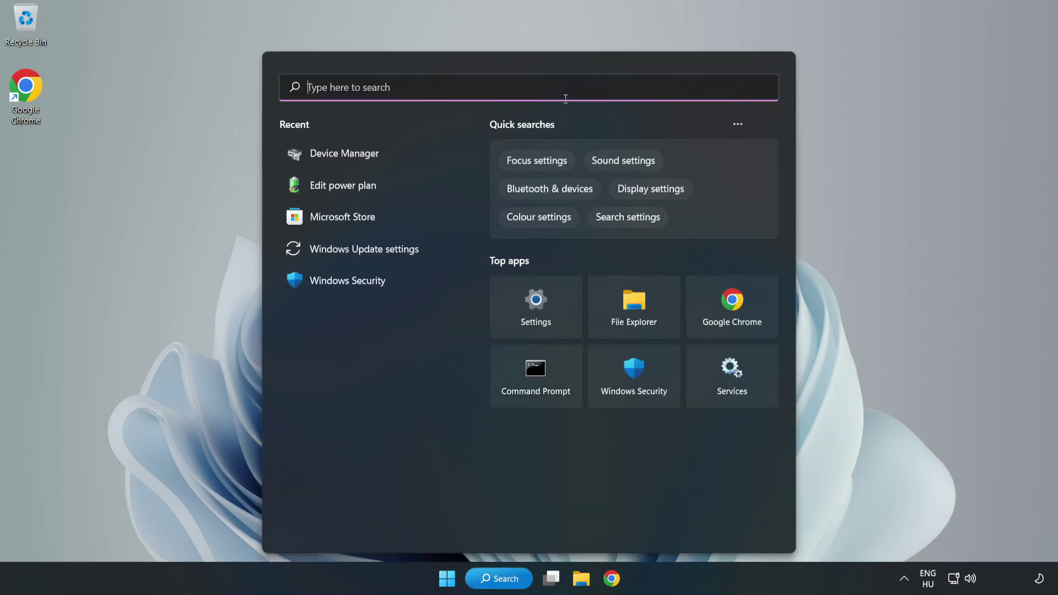
type("game mode")
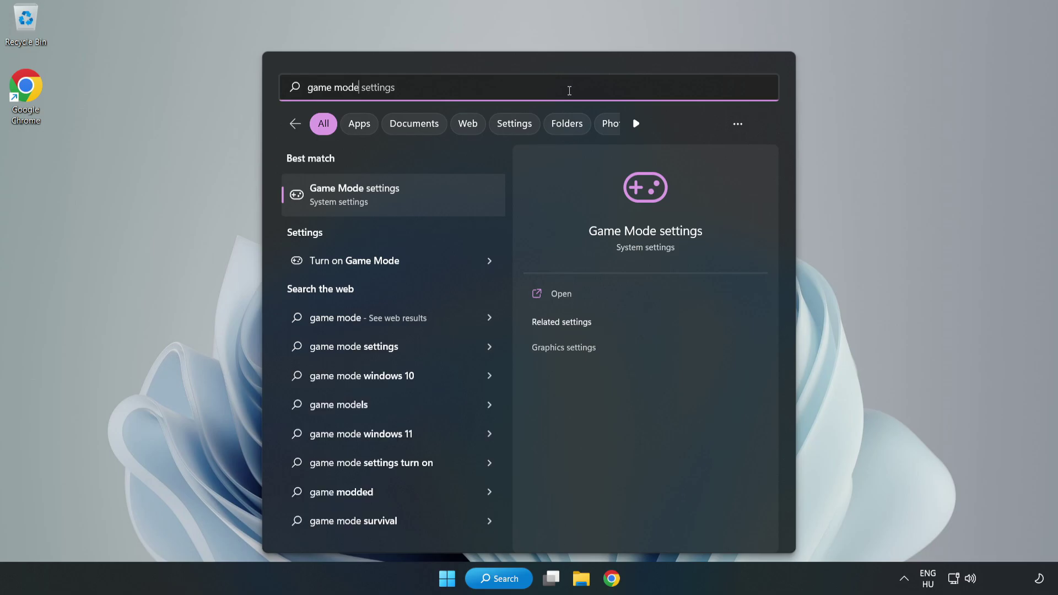
left_click(378, 200)
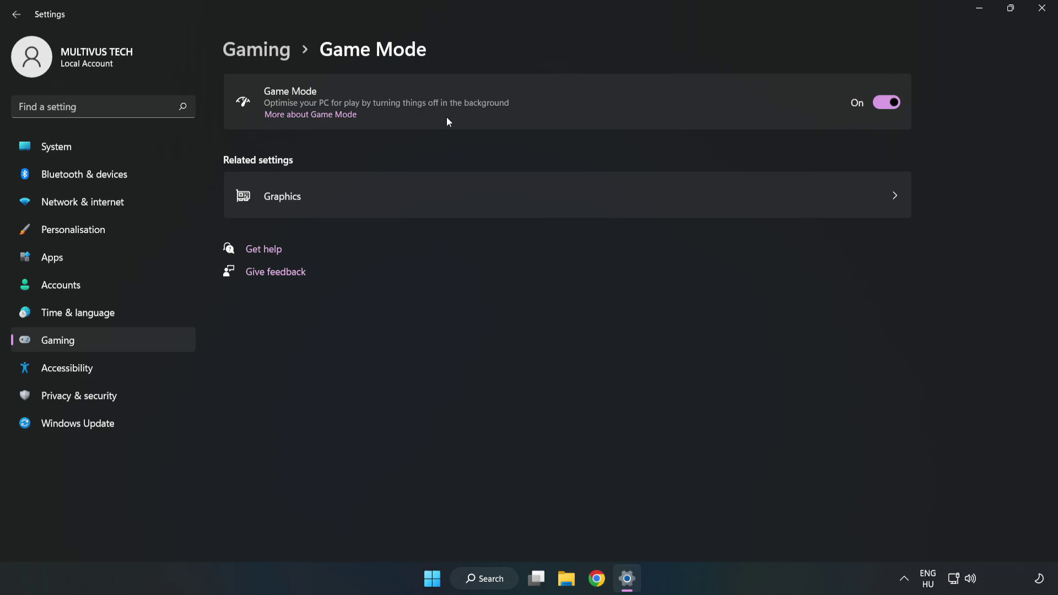
In the Xbox Game Bar settings, switch the controller-button option on and back off, and close Settings.
left_click(269, 56)
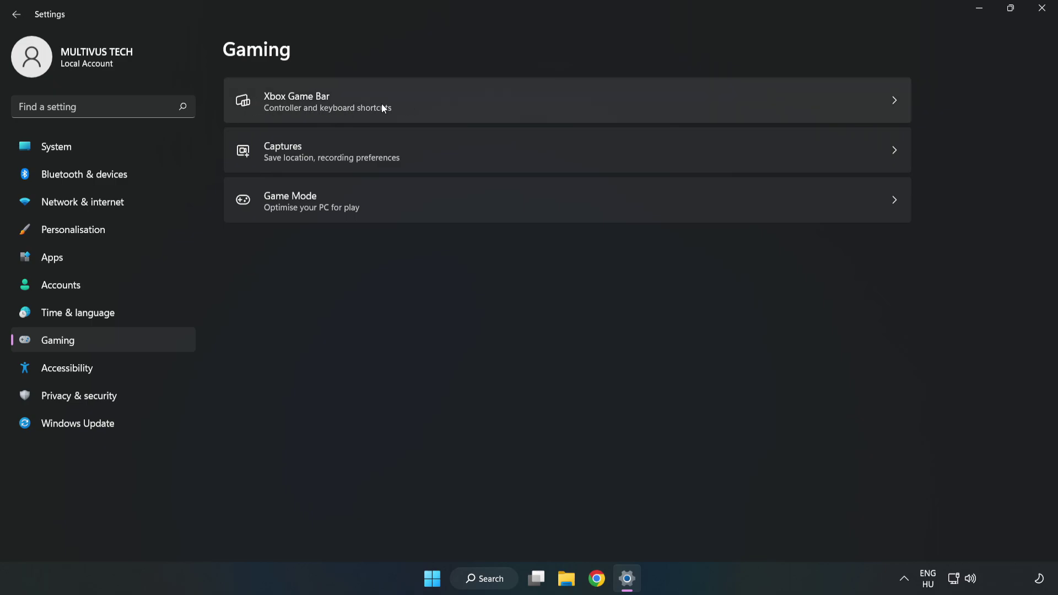
left_click(449, 102)
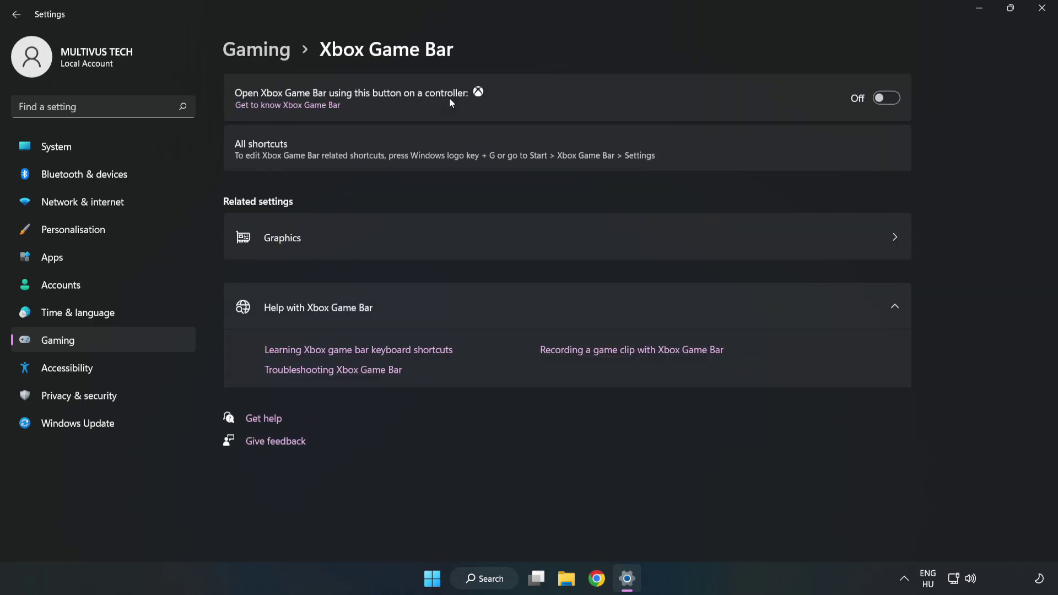
left_click(885, 98)
left_click(885, 98)
left_click(1043, 18)
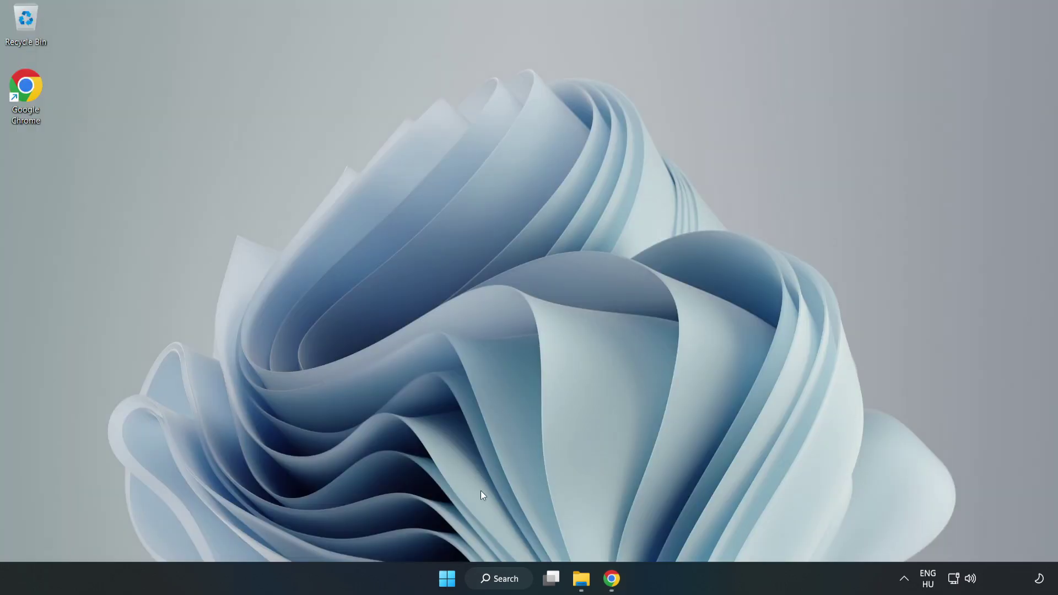
Open Task Manager and end the Google Chrome task in the process list.
right_click(450, 583)
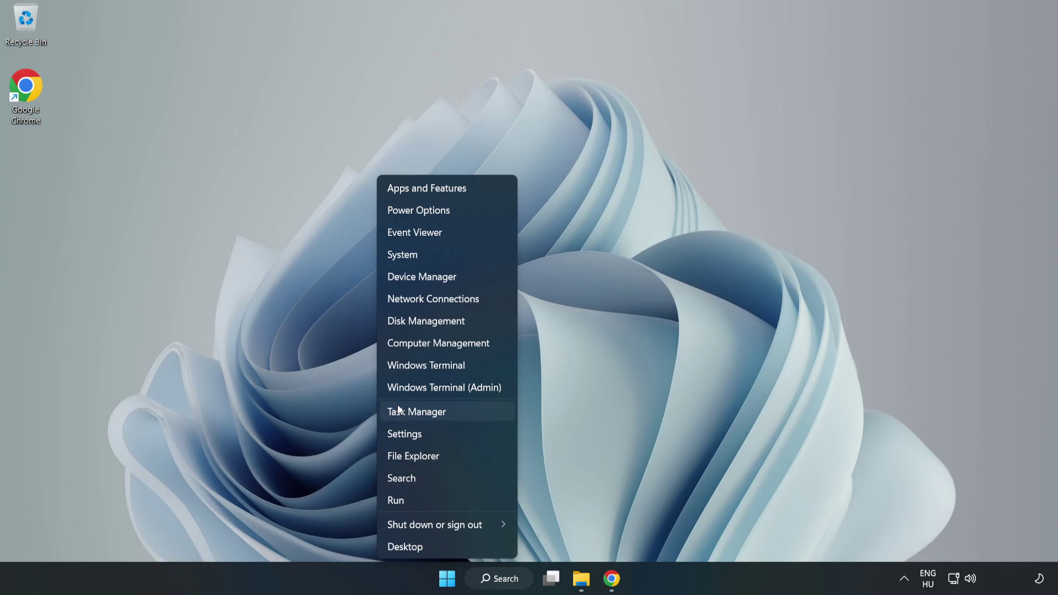
left_click(463, 412)
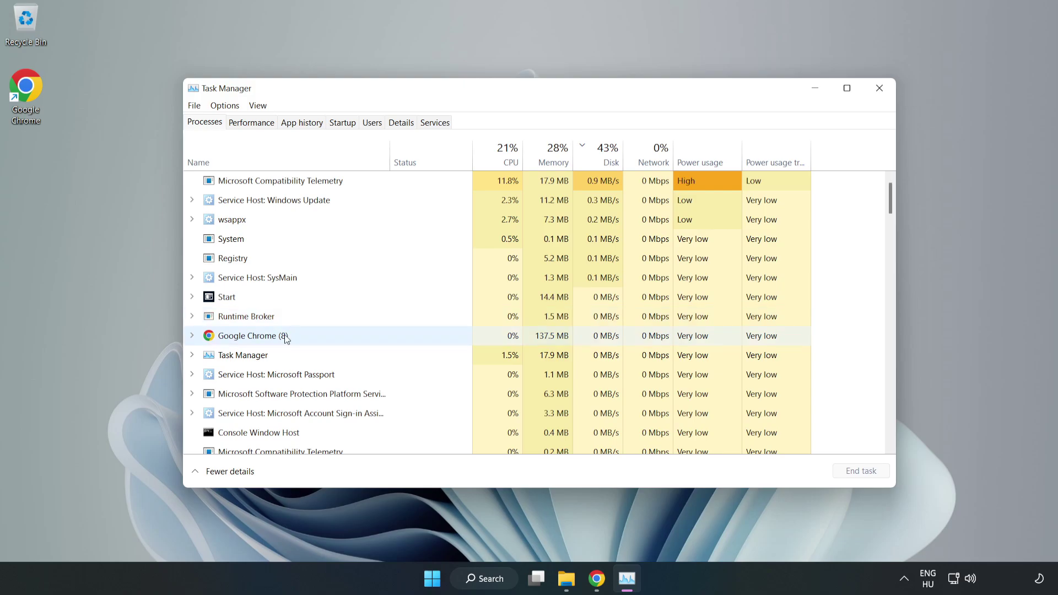
left_click(286, 337)
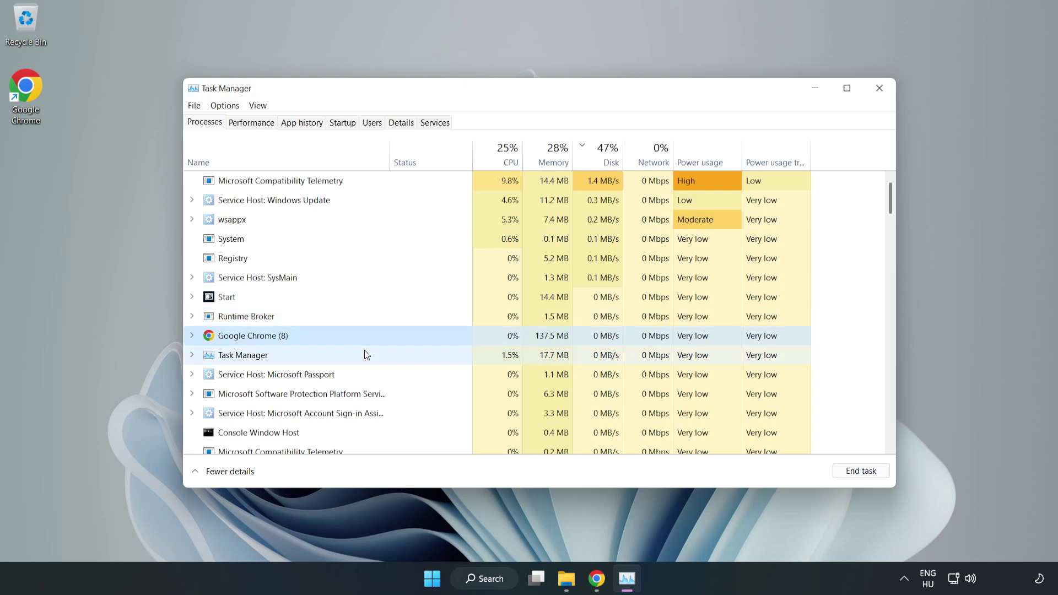
left_click(854, 473)
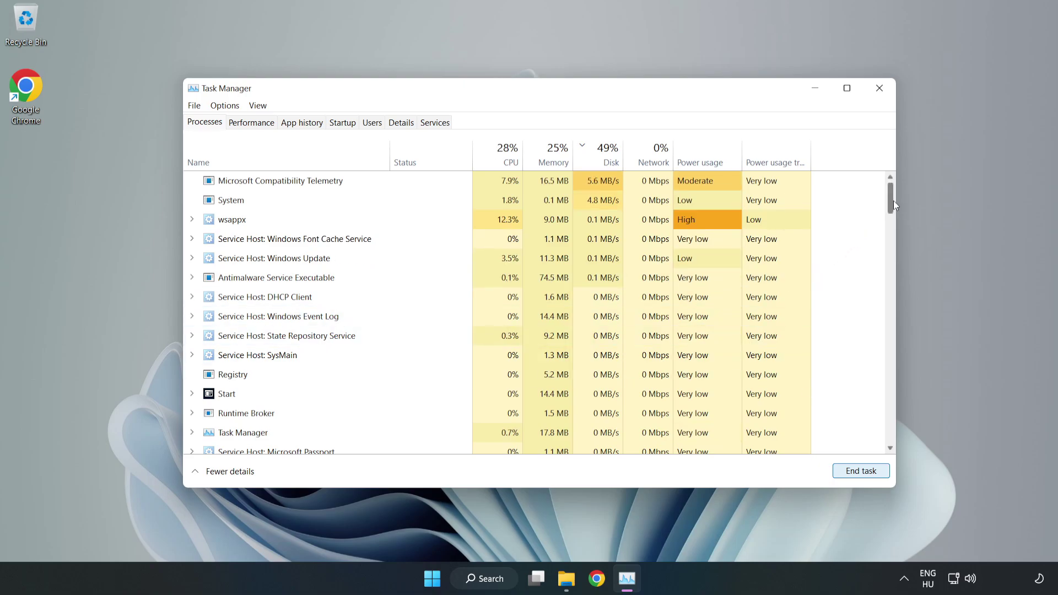
left_click_drag(894, 200, 855, 186)
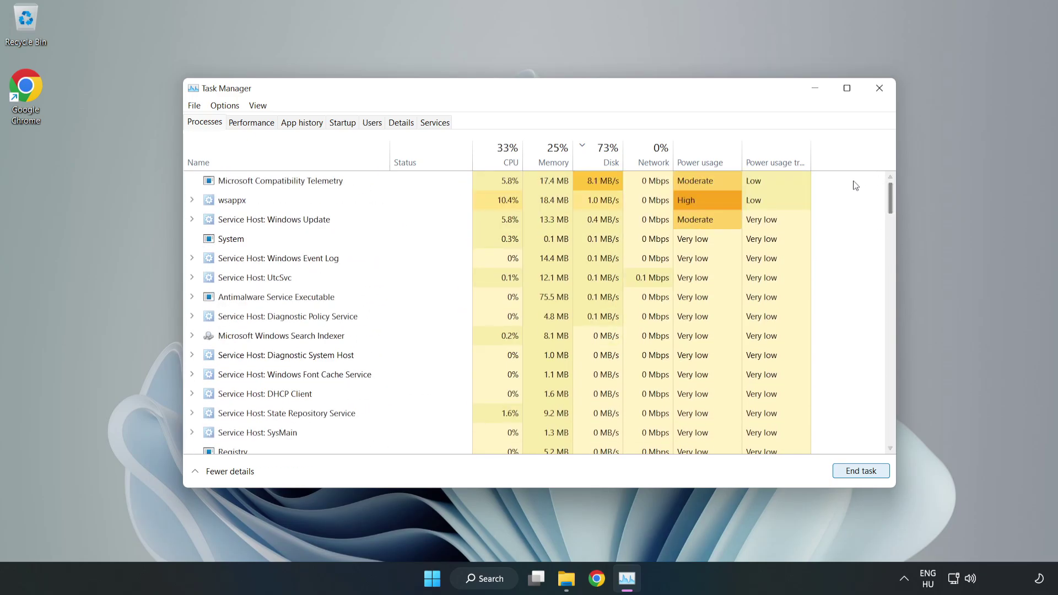
Disable the startup apps Cortana, Phone Link, Terminal and Xbox App Services, and close Task Manager.
left_click(342, 123)
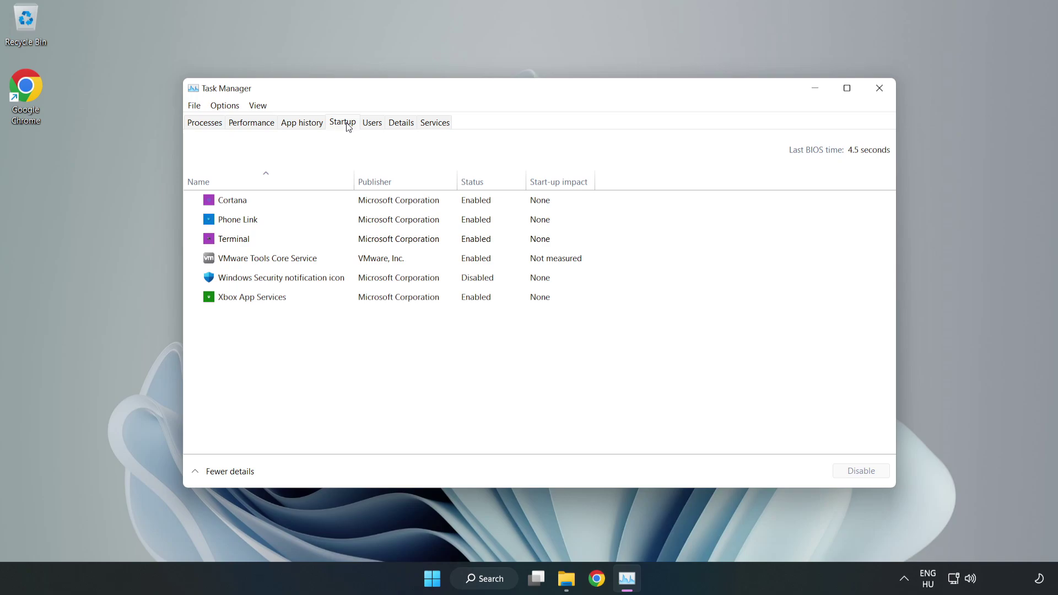
left_click(399, 201)
left_click(850, 475)
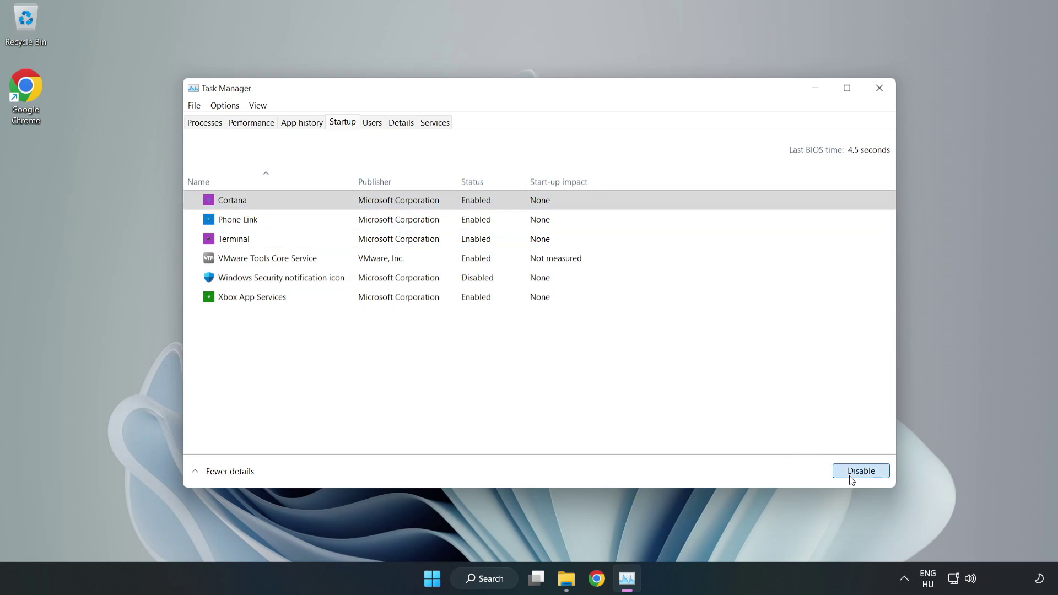
left_click(485, 221)
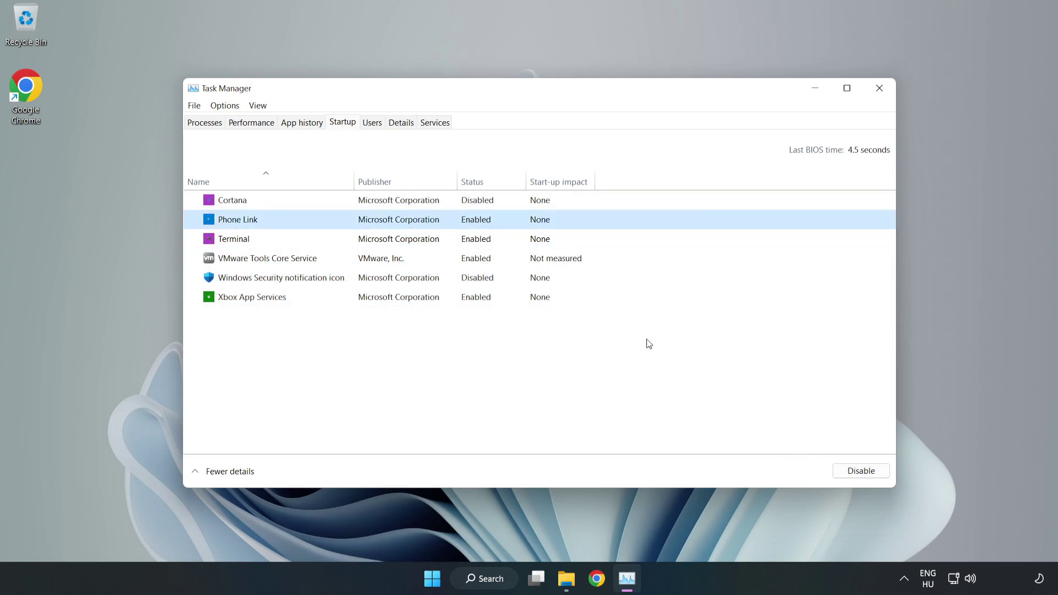
left_click(856, 473)
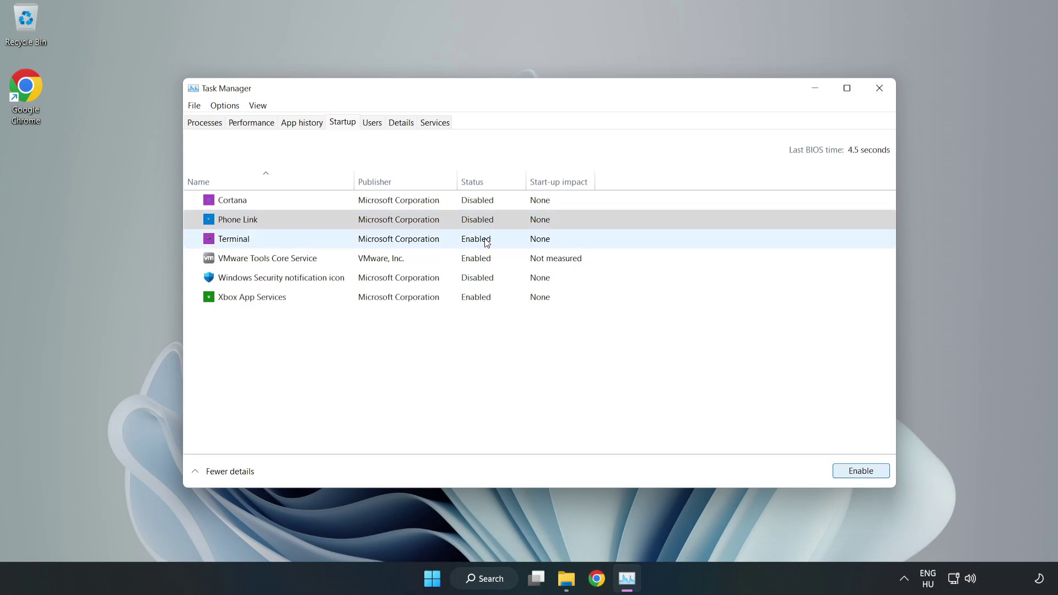
left_click(487, 243)
left_click(865, 473)
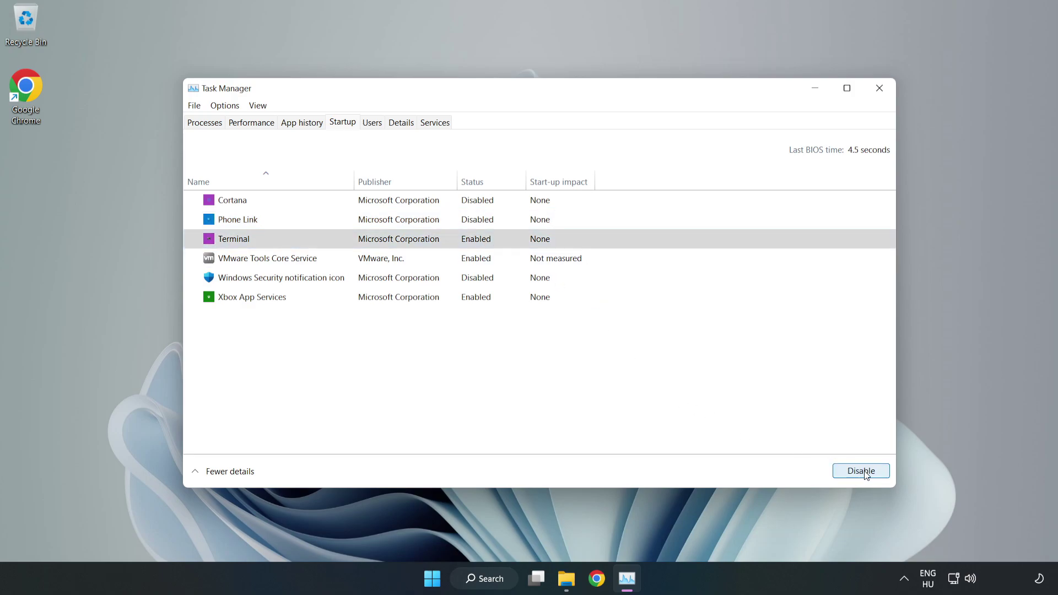
left_click(363, 298)
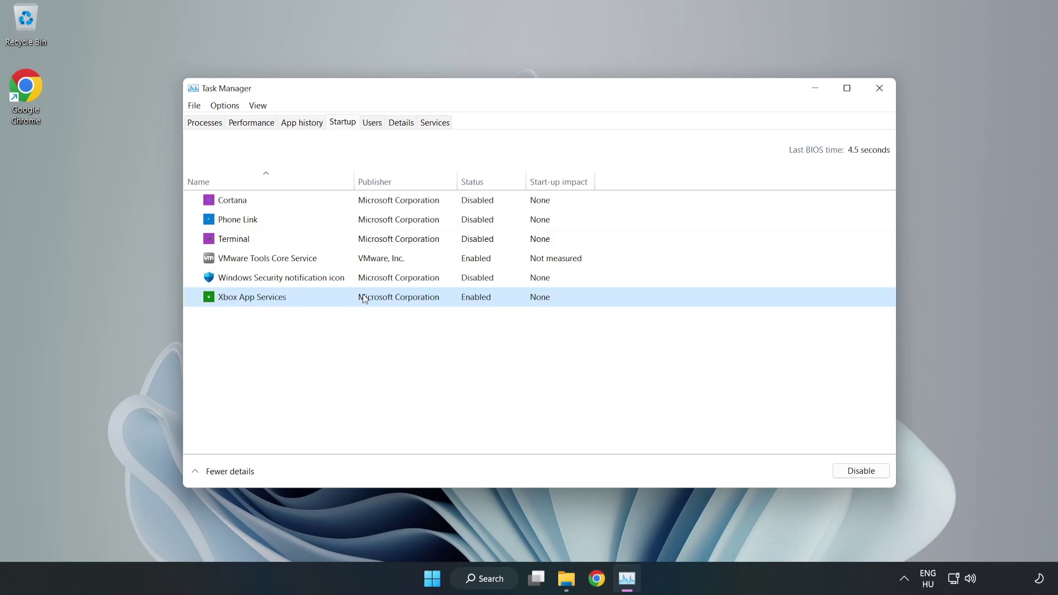
left_click(840, 473)
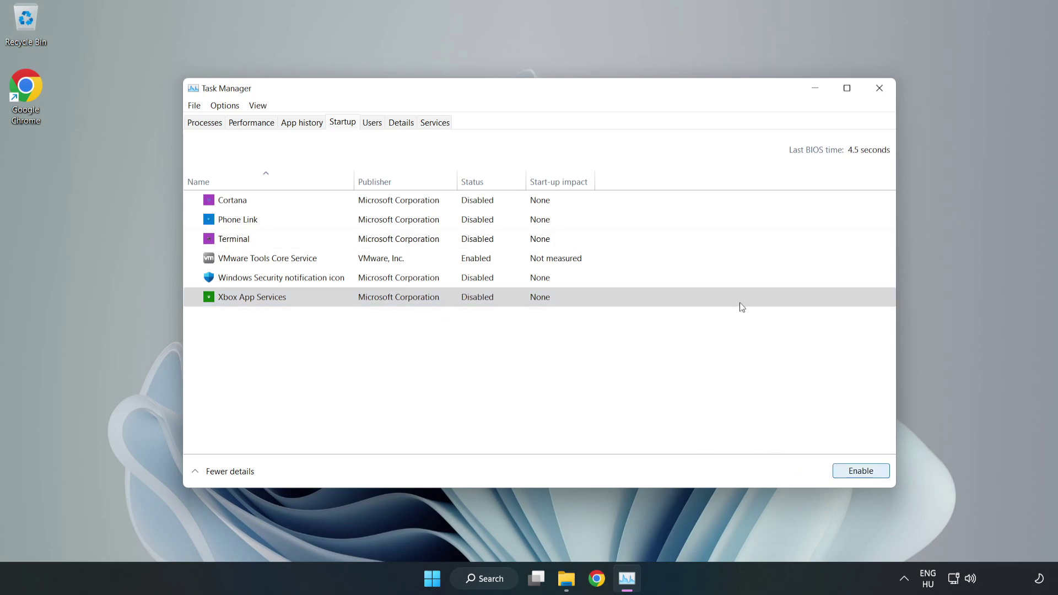
left_click(880, 90)
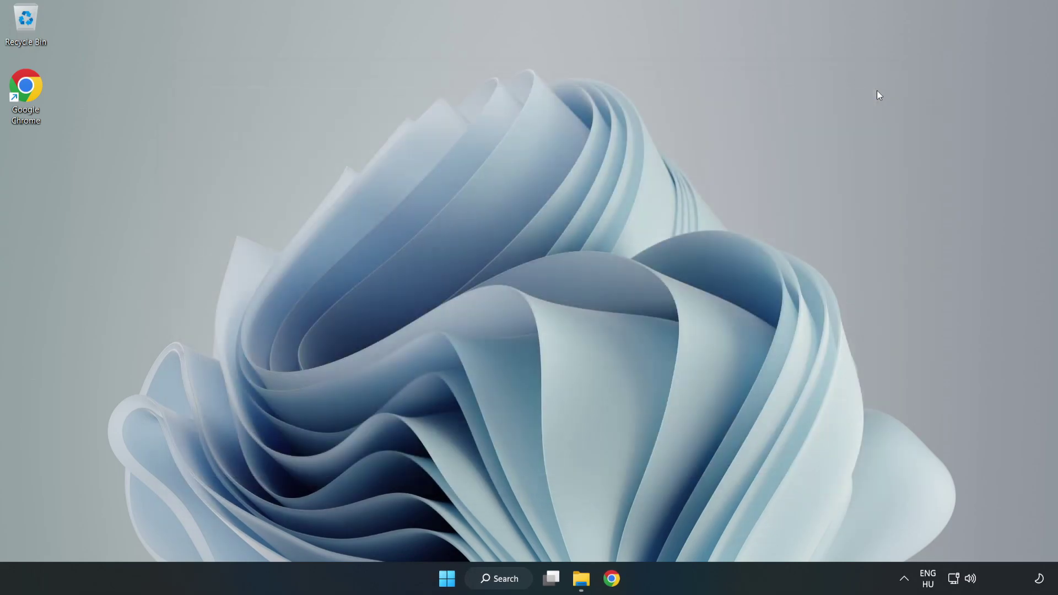
Search Windows for "update", open the Windows Update settings, check for updates and close Settings.
left_click(506, 582)
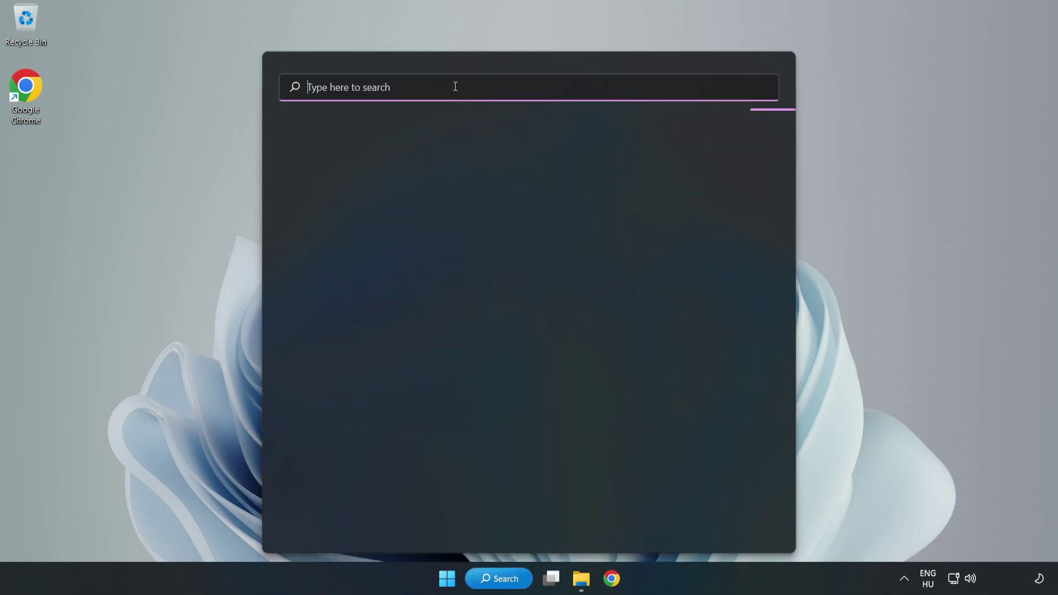
type("update")
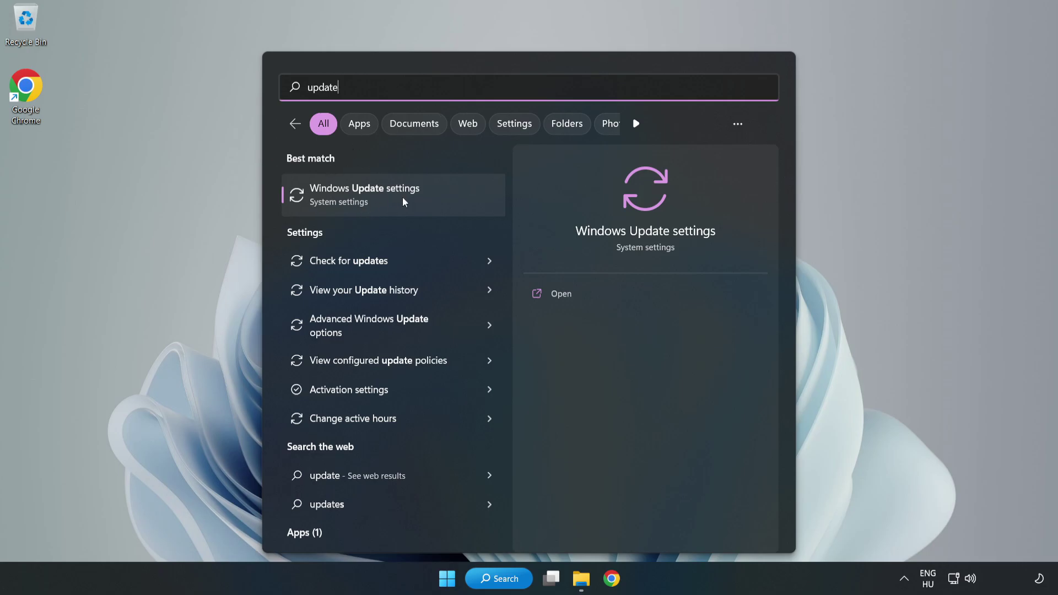
left_click(431, 210)
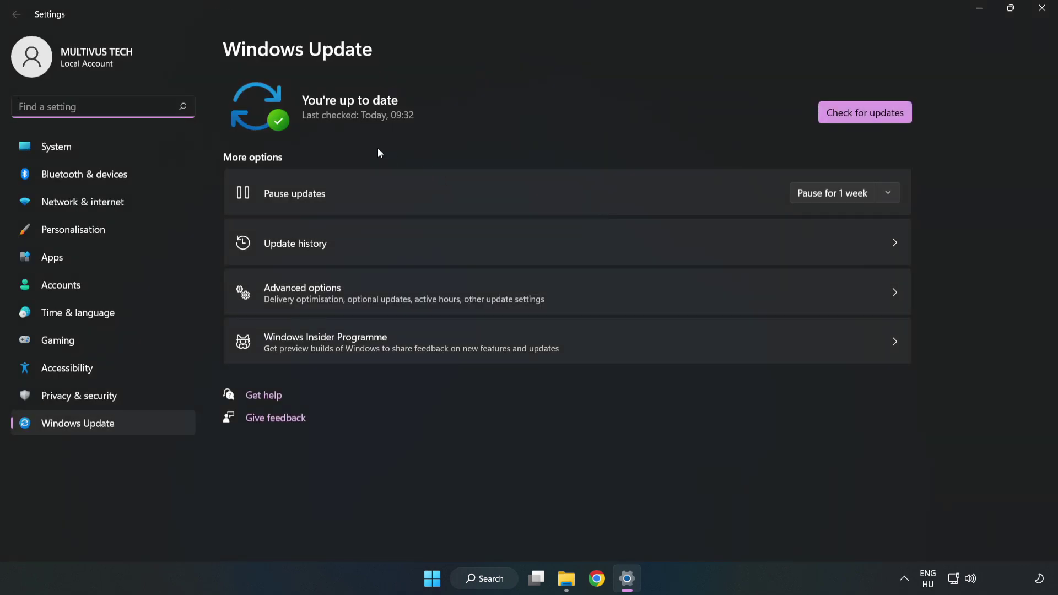
left_click(851, 117)
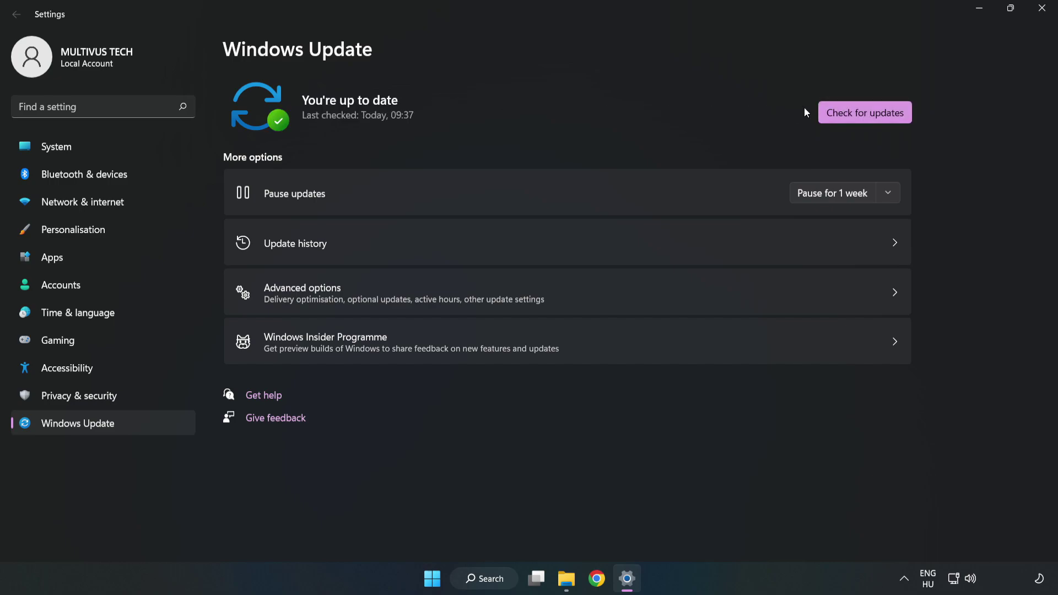
left_click(1039, 14)
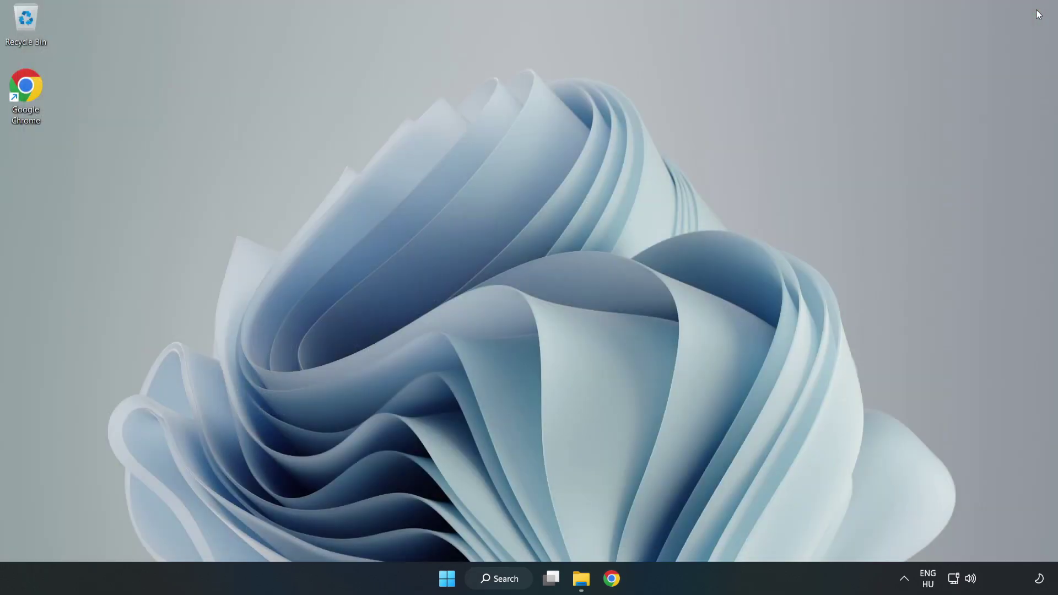
Search Windows for "regedit", open Registry Editor and go to the key HKEY_CURRENT_USER\System\GameConfigStore.
left_click(513, 587)
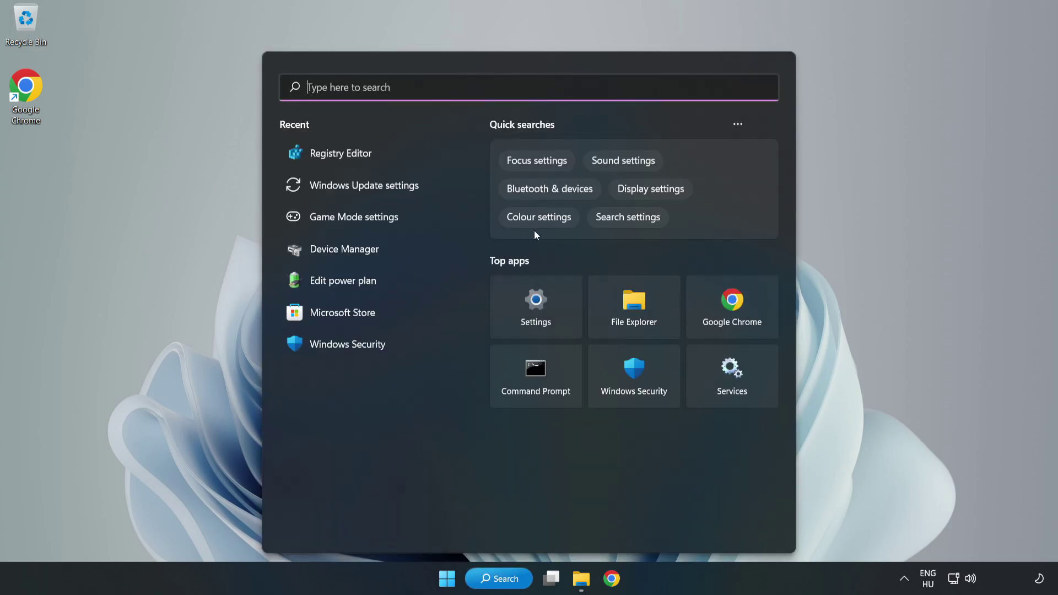
type("regedit")
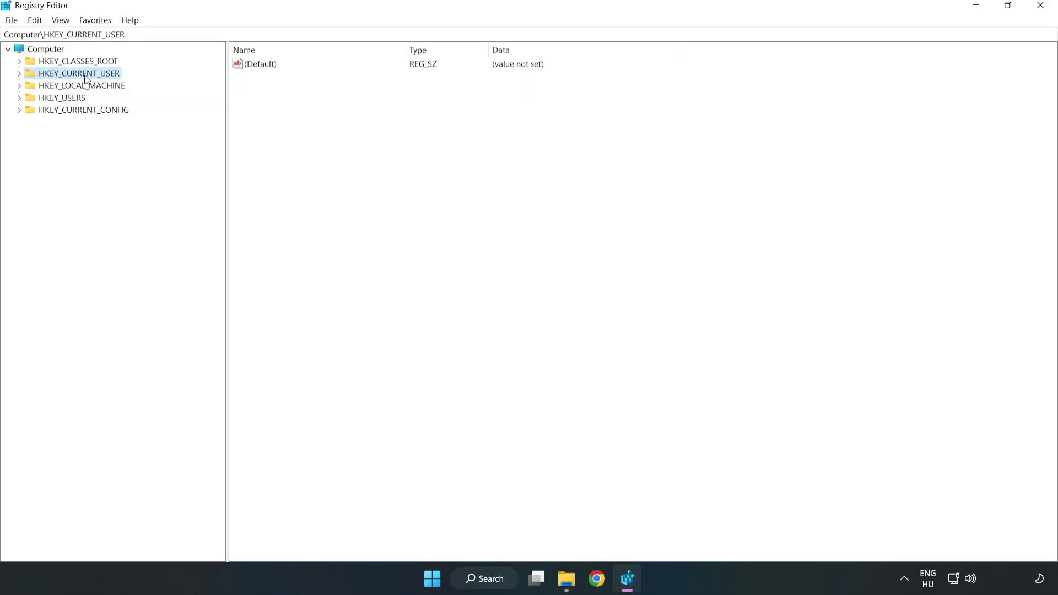
left_click(20, 74)
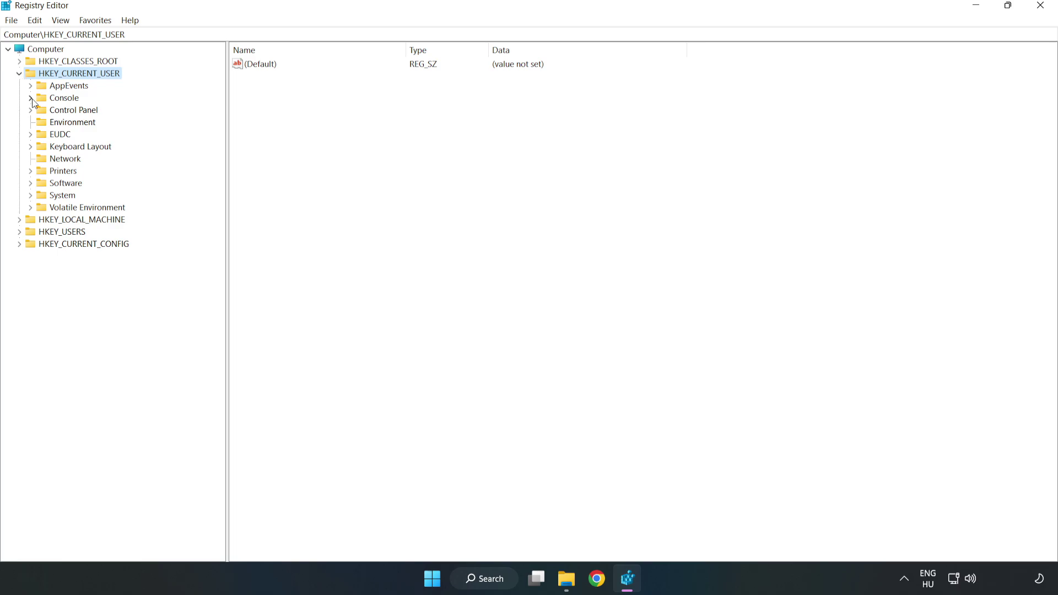
left_click(31, 197)
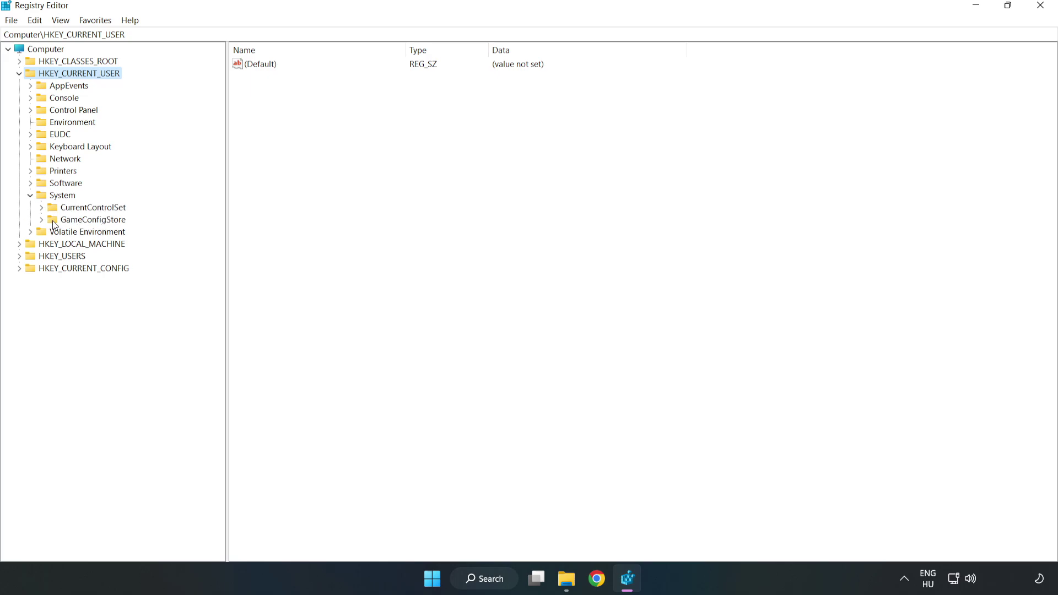
left_click(88, 223)
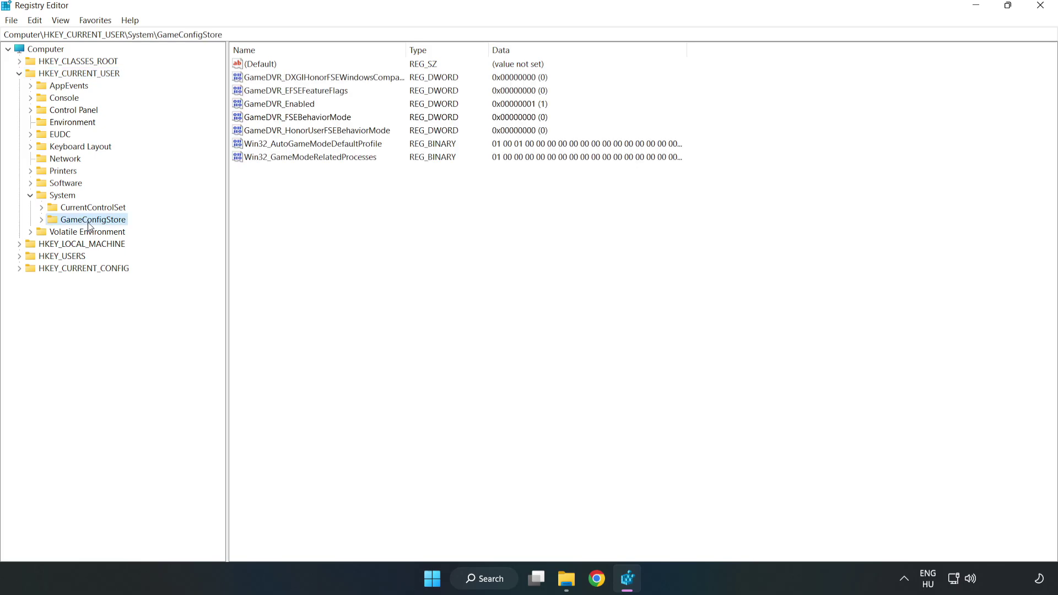
Set the value data of the GameDVR_Enabled DWORD in GameConfigStore to 0.
left_click(262, 104)
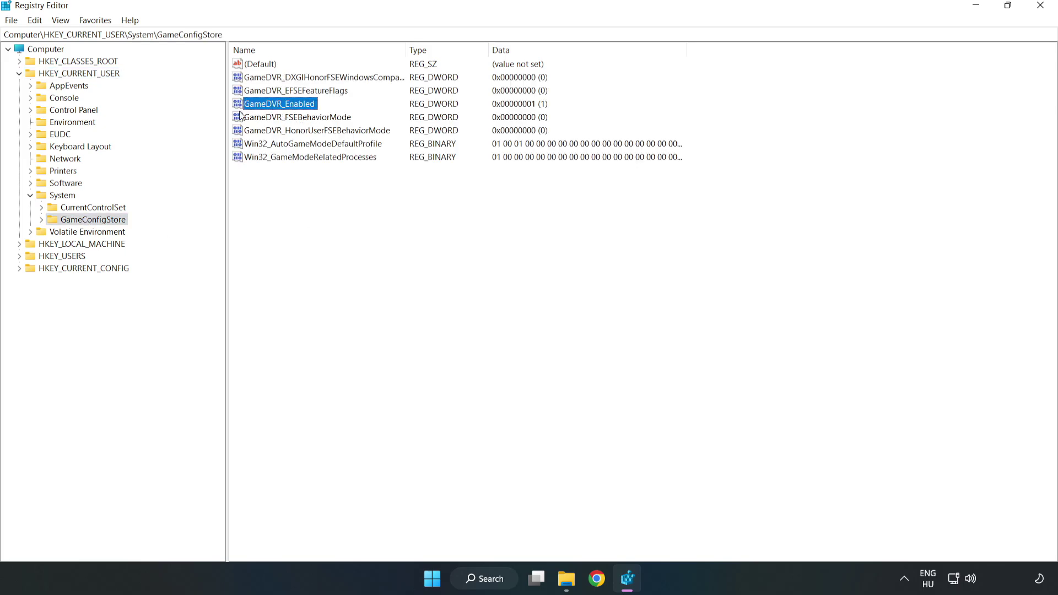
right_click(289, 109)
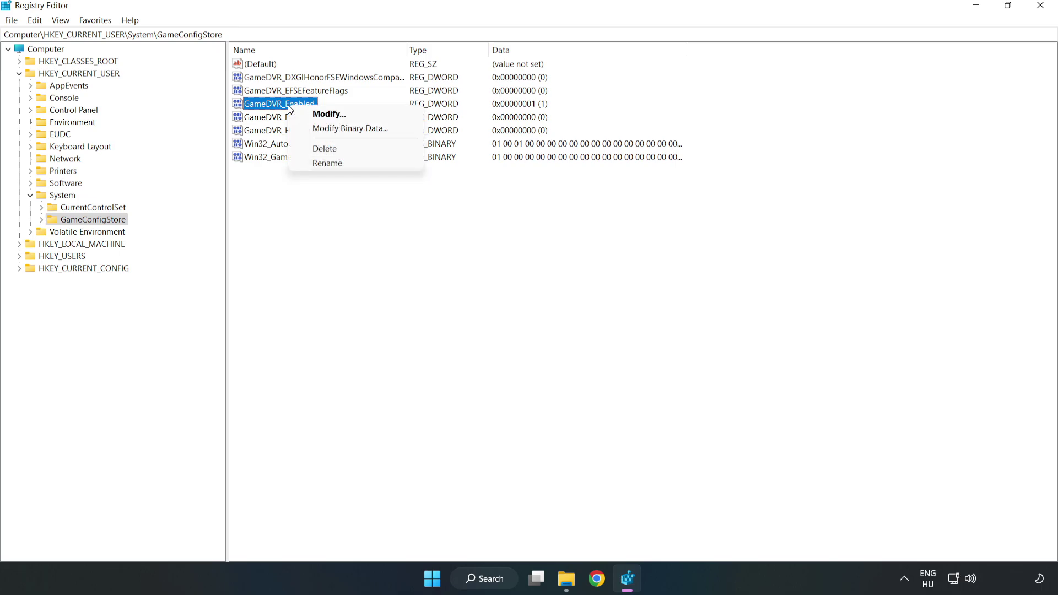
left_click(336, 115)
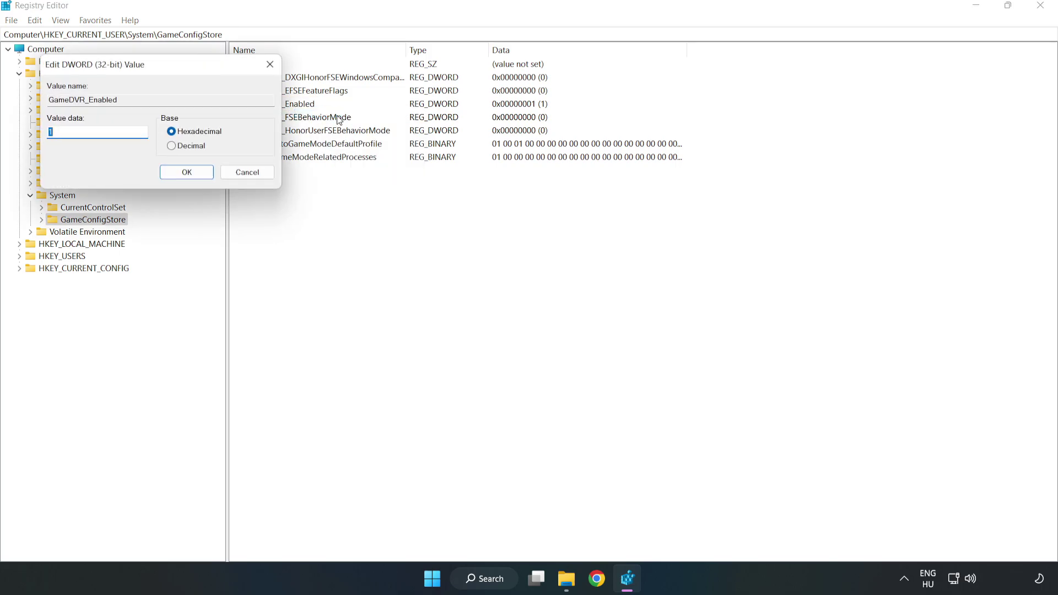
left_click_drag(373, 146, 592, 223)
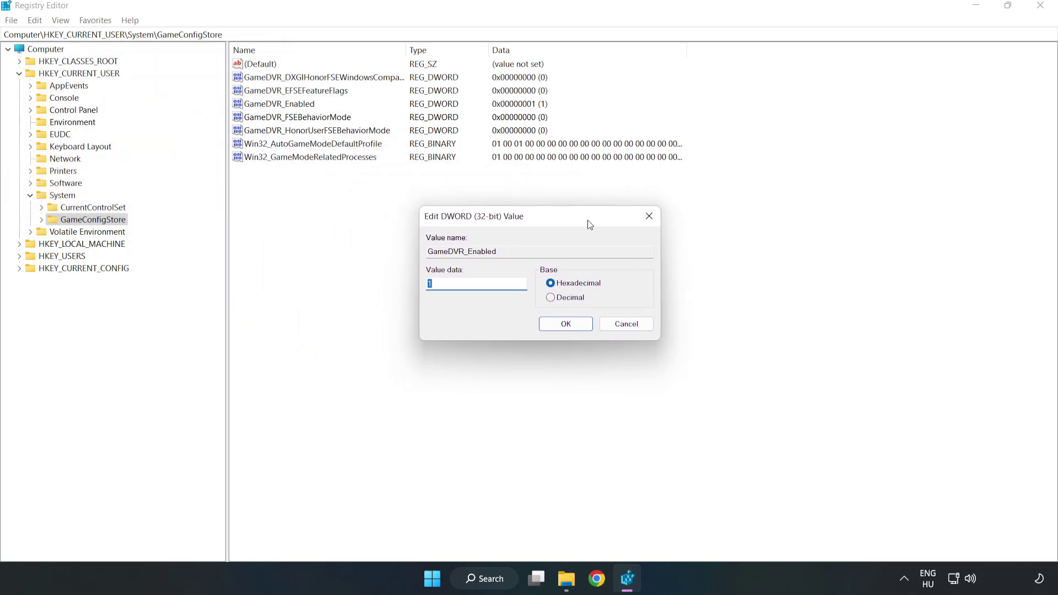
left_click(444, 287)
left_click_drag(444, 287, 367, 276)
type("0")
left_click(567, 326)
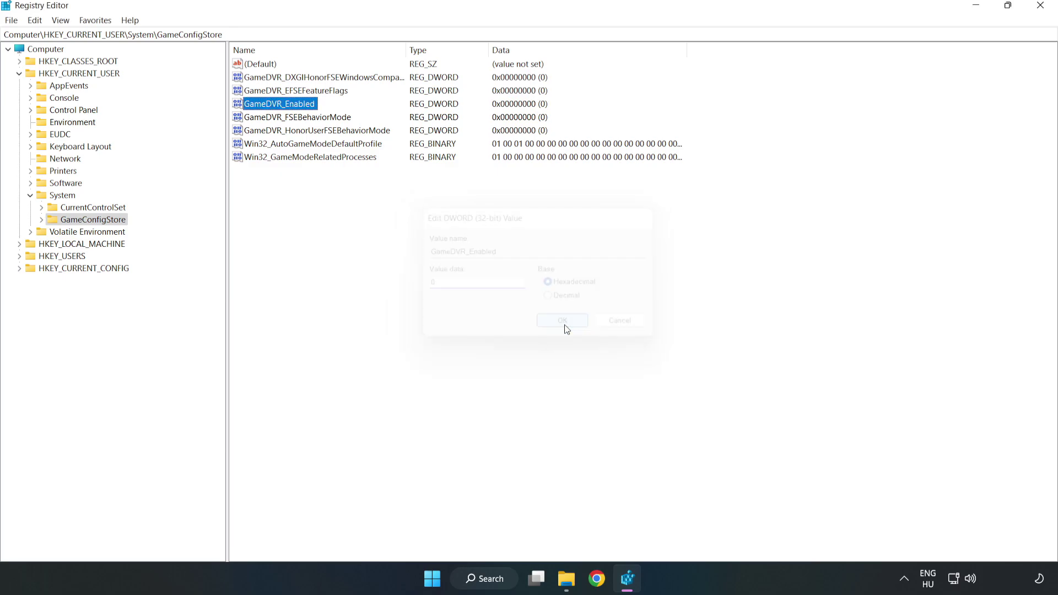
Collapse HKEY_CURRENT_USER and open the key HKEY_LOCAL_MACHINE\SOFTWARE\Microsoft\PolicyManager\default\ApplicationManagement\AllowGameDVR.
left_click(20, 73)
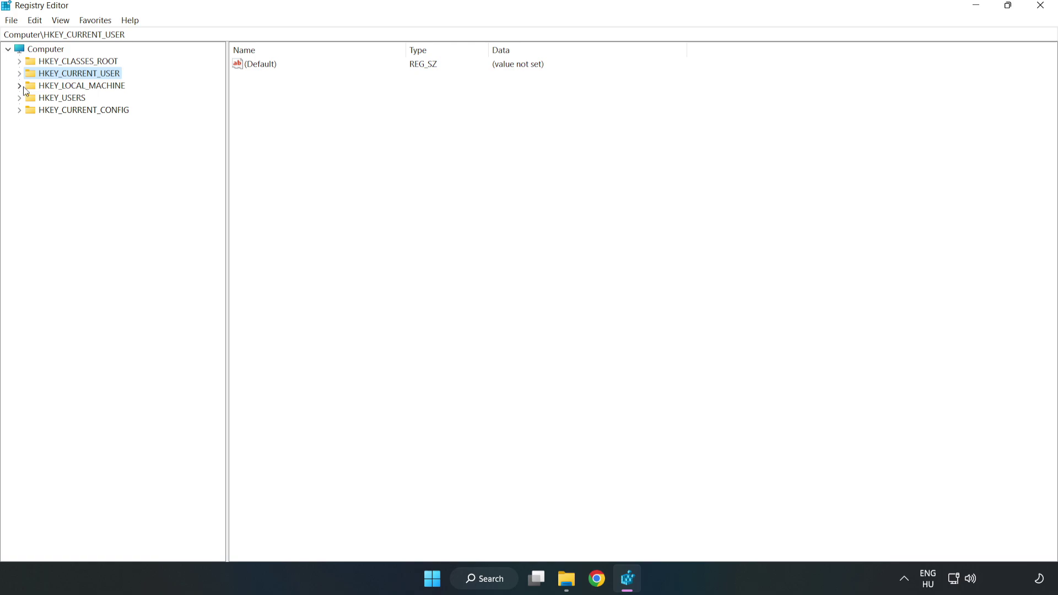
double_click(27, 87)
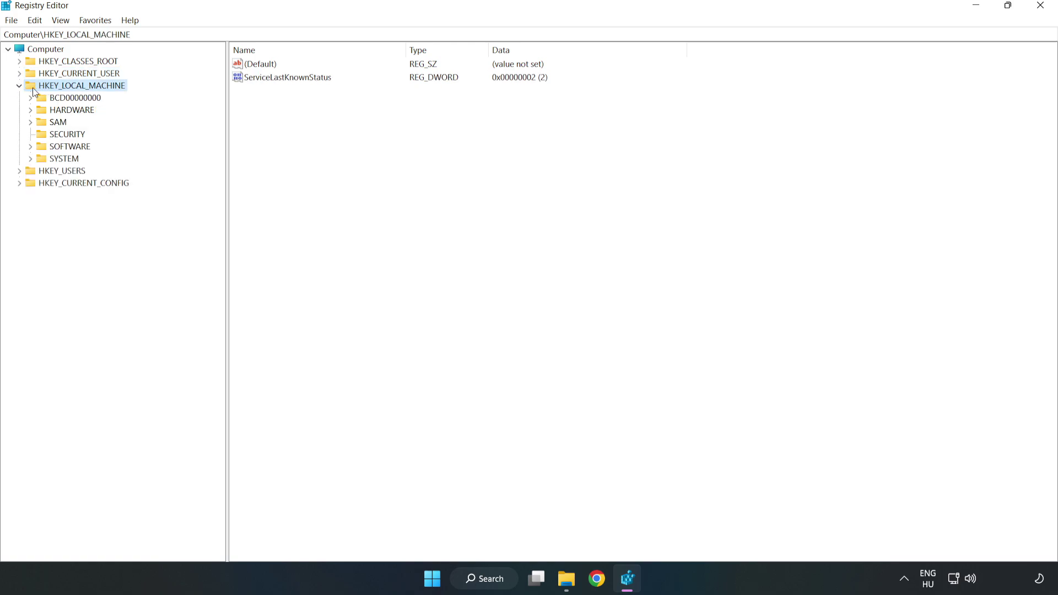
left_click(32, 147)
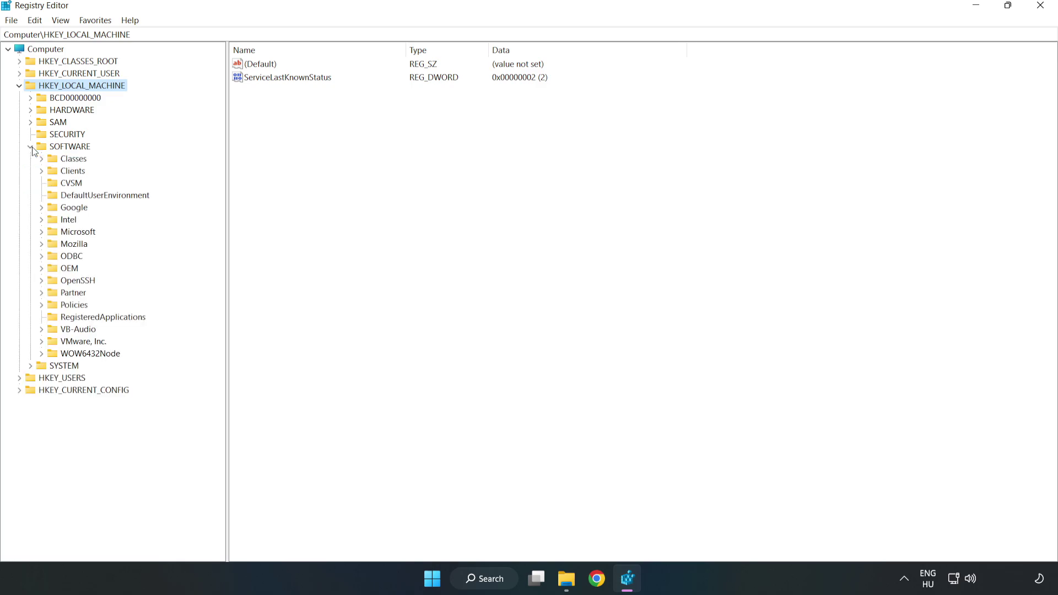
left_click(42, 234)
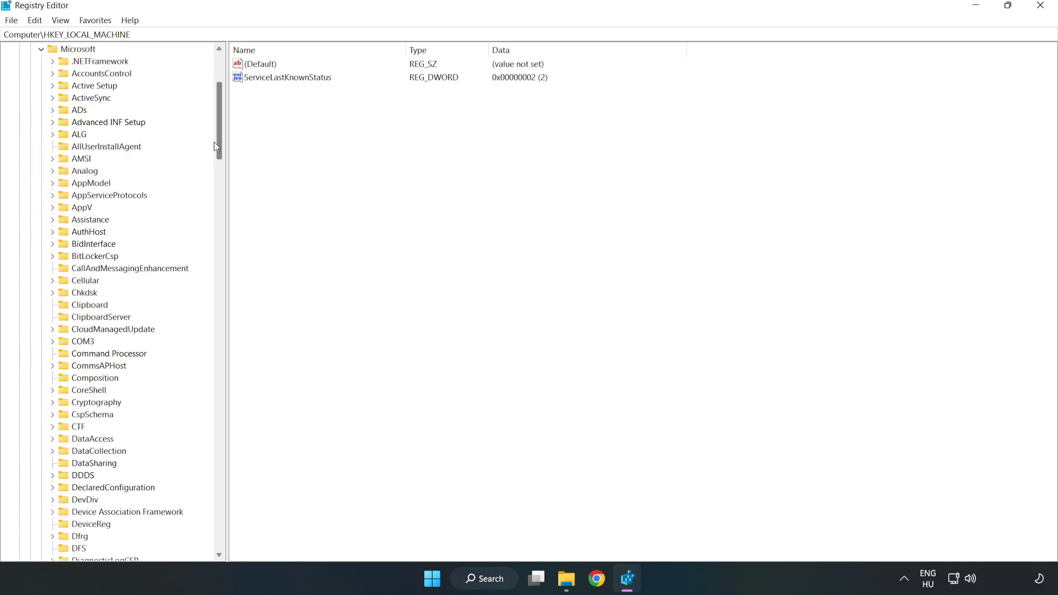
left_click_drag(217, 141, 238, 392)
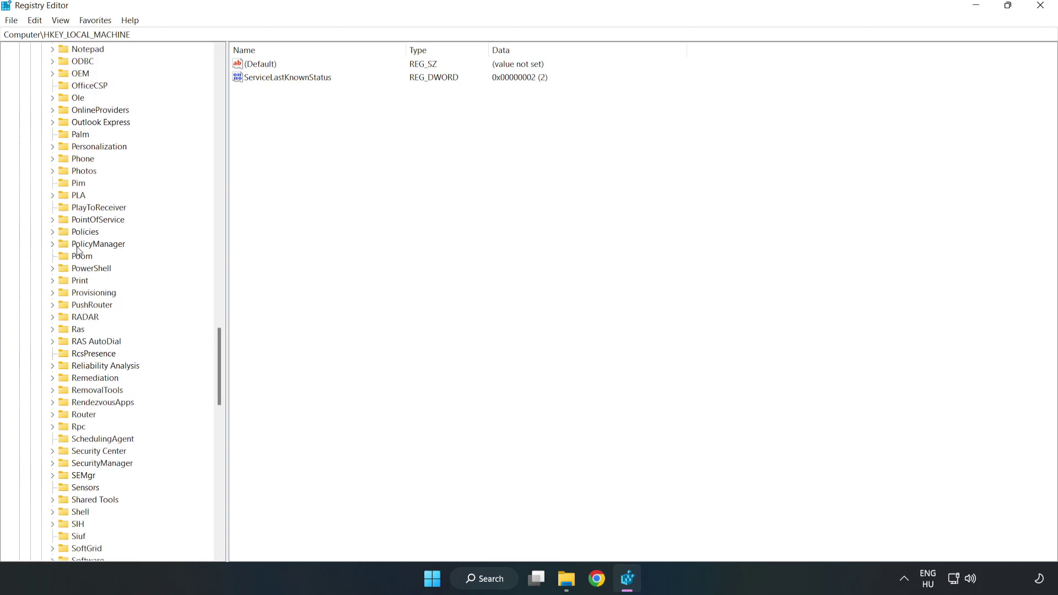
left_click(52, 244)
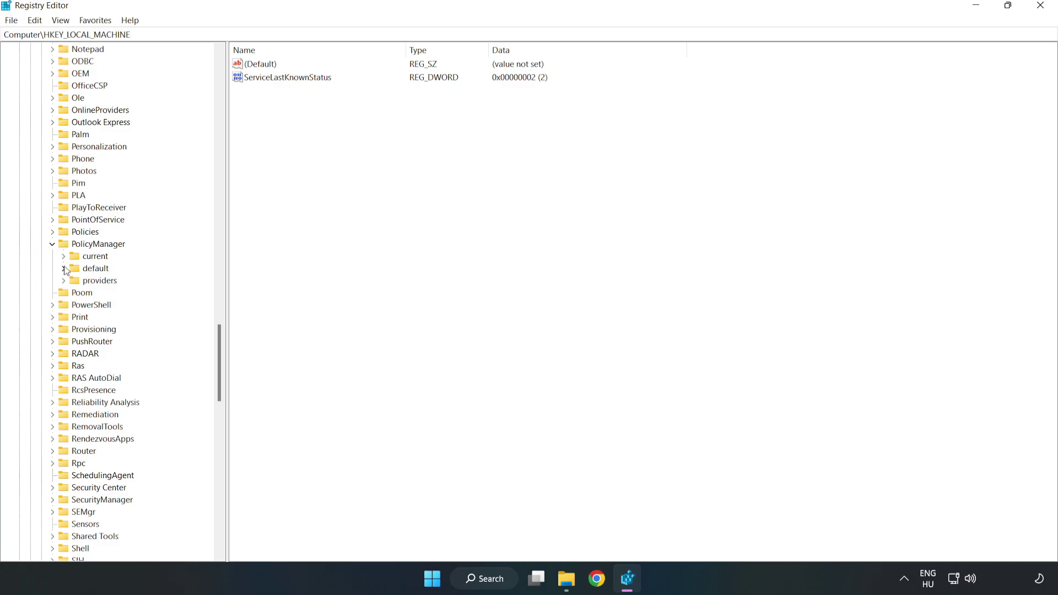
left_click(64, 268)
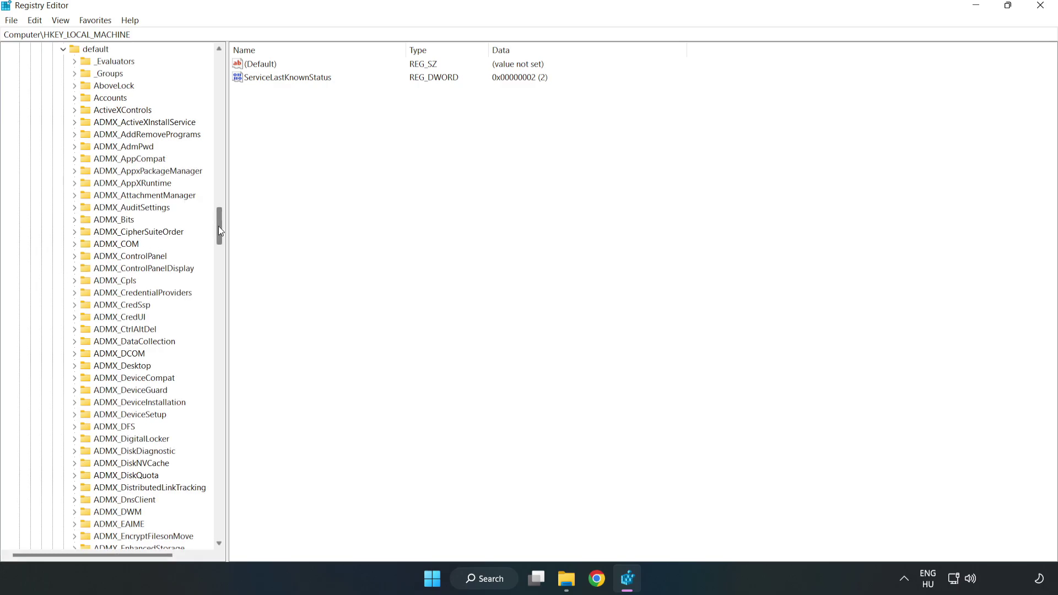
left_click_drag(219, 226, 214, 349)
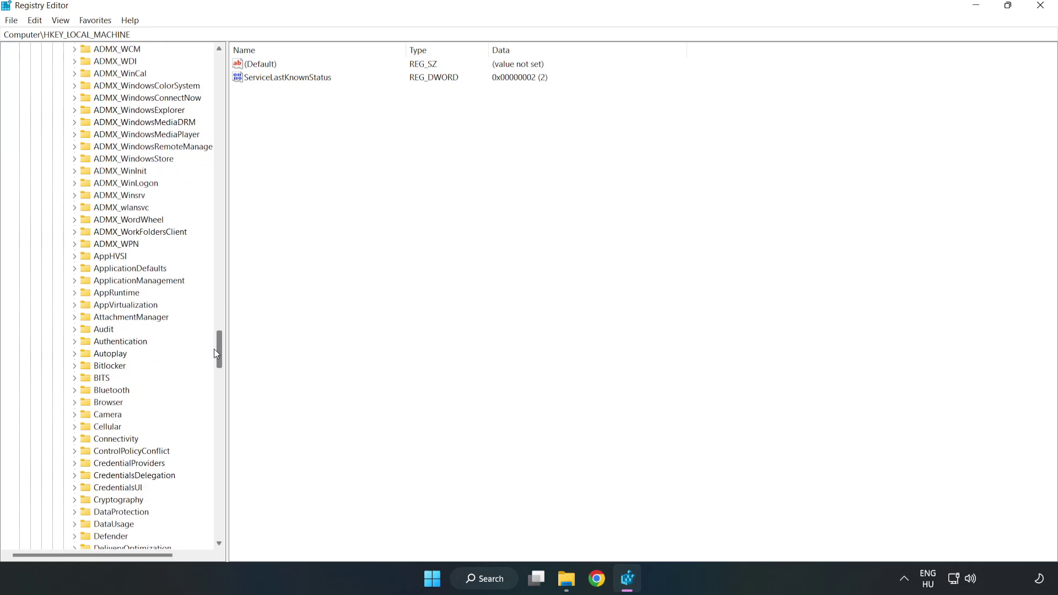
left_click(75, 281)
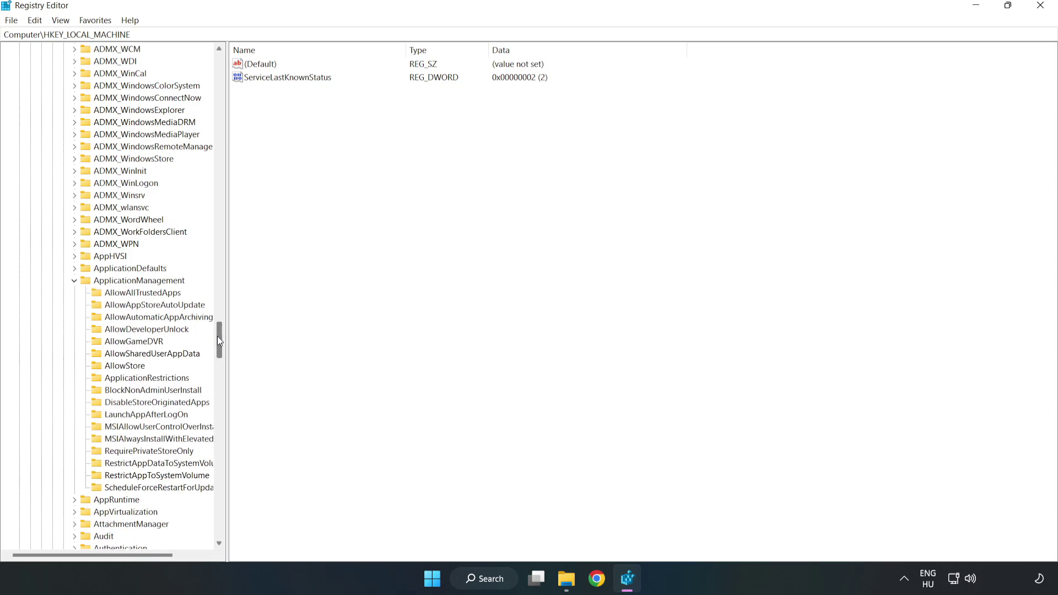
left_click(124, 343)
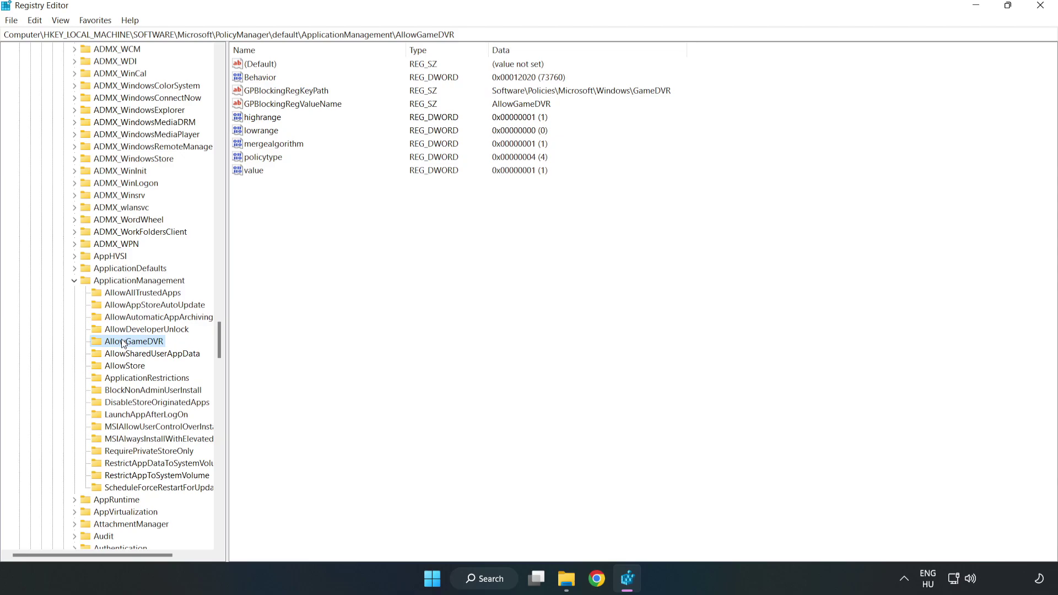
Set the data of the DWORD named "value" in AllowGameDVR to 0 and close Registry Editor.
left_click(246, 172)
right_click(259, 175)
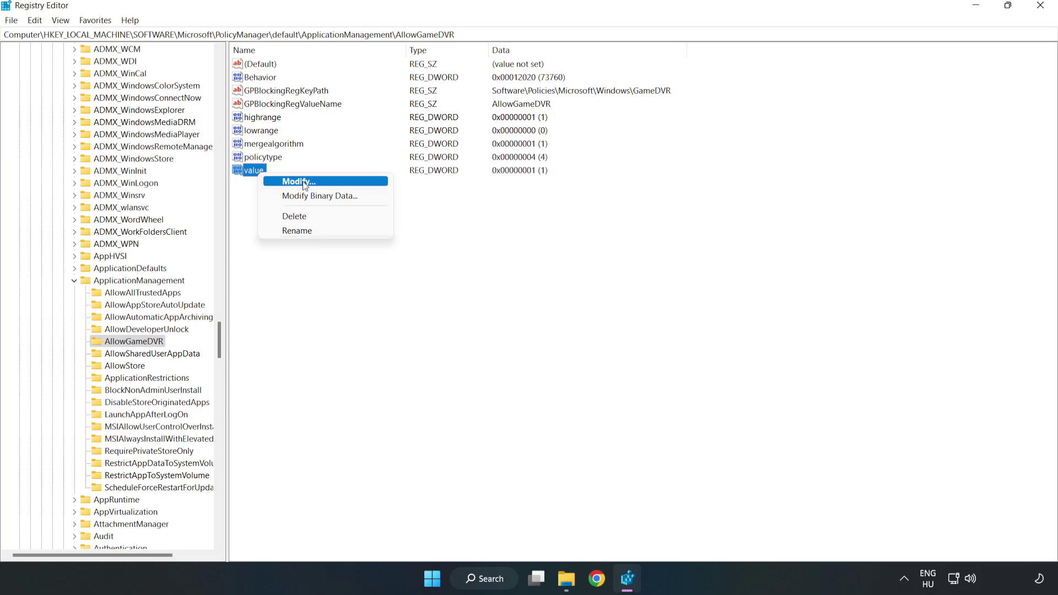
left_click(305, 185)
left_click_drag(204, 69, 538, 219)
type("0")
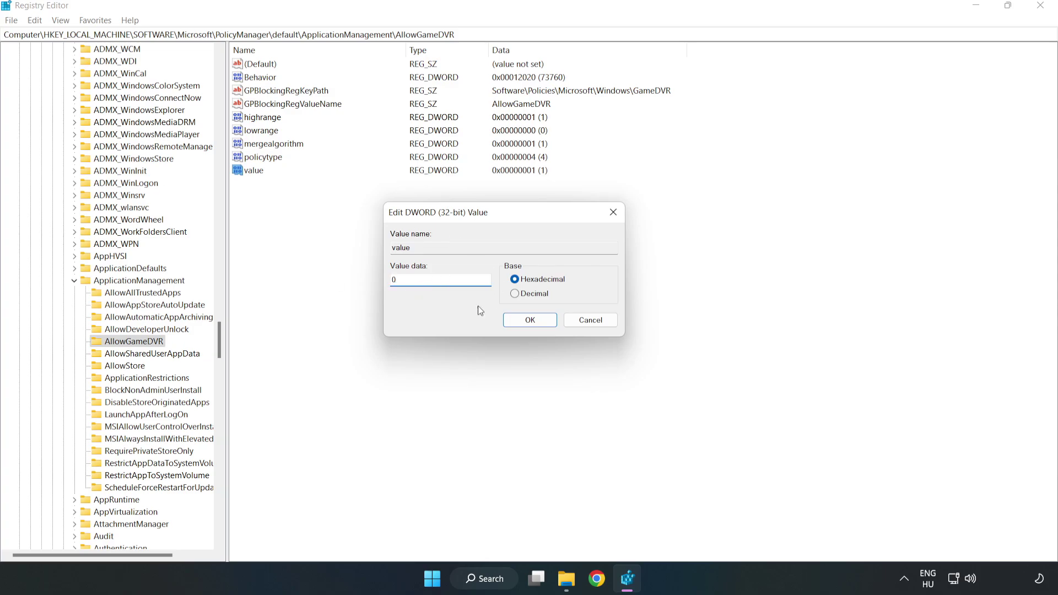
left_click(532, 320)
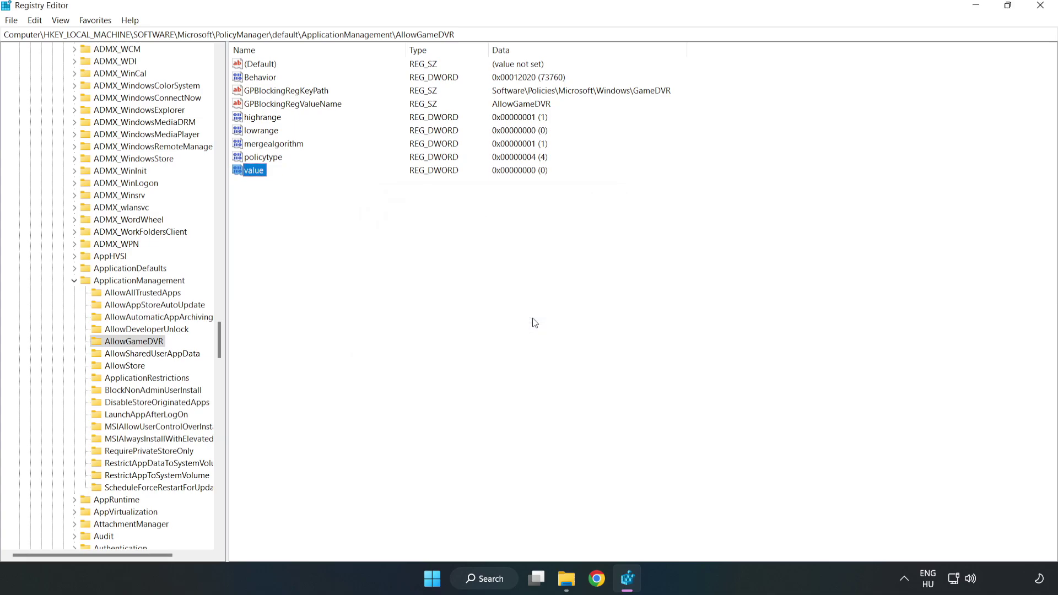
left_click(1041, 6)
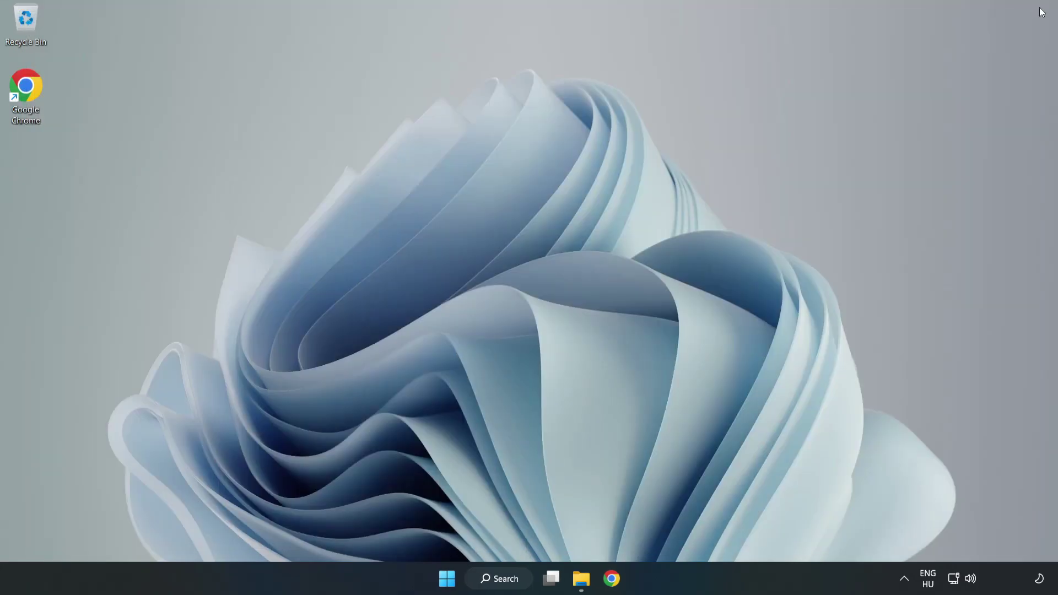
Switch to Google Chrome and download the English DirectX End-User Runtime Web Installer from microsoft.com/en-us/download/details.aspx?id=35.
left_click(614, 585)
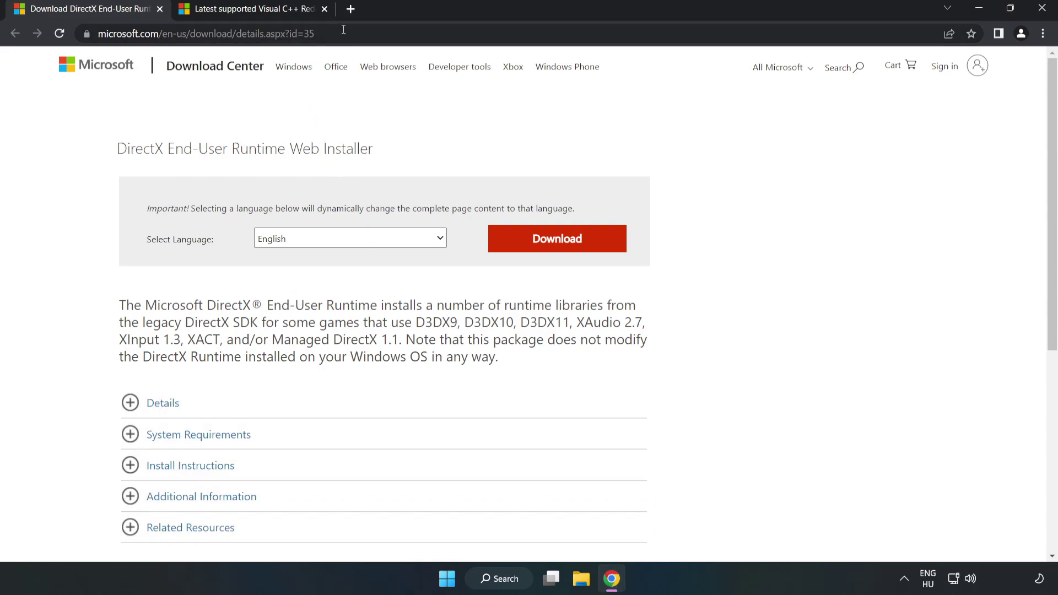
left_click_drag(265, 34, 348, 32)
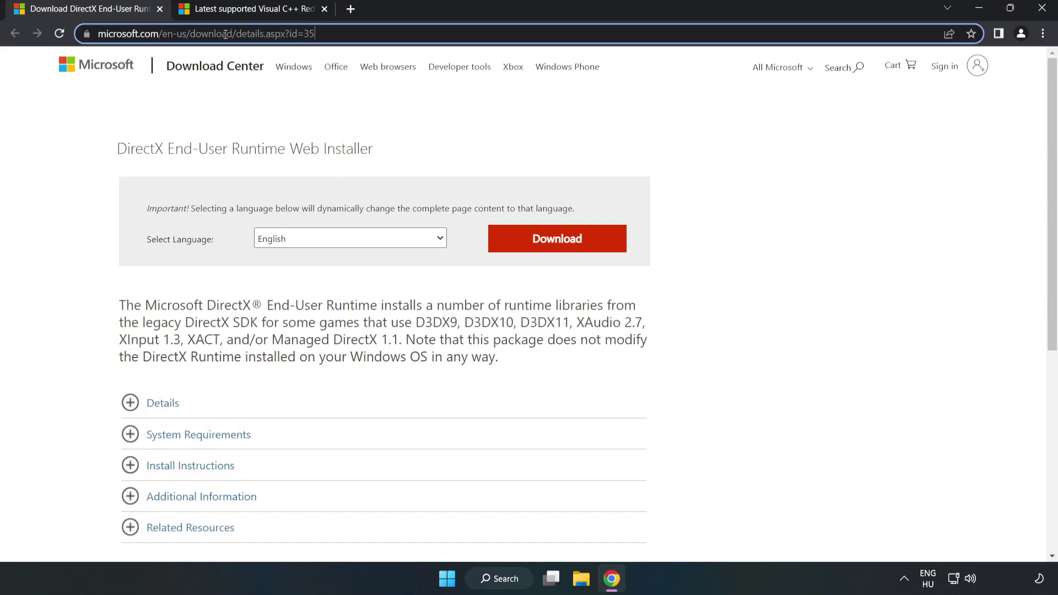
left_click(428, 130)
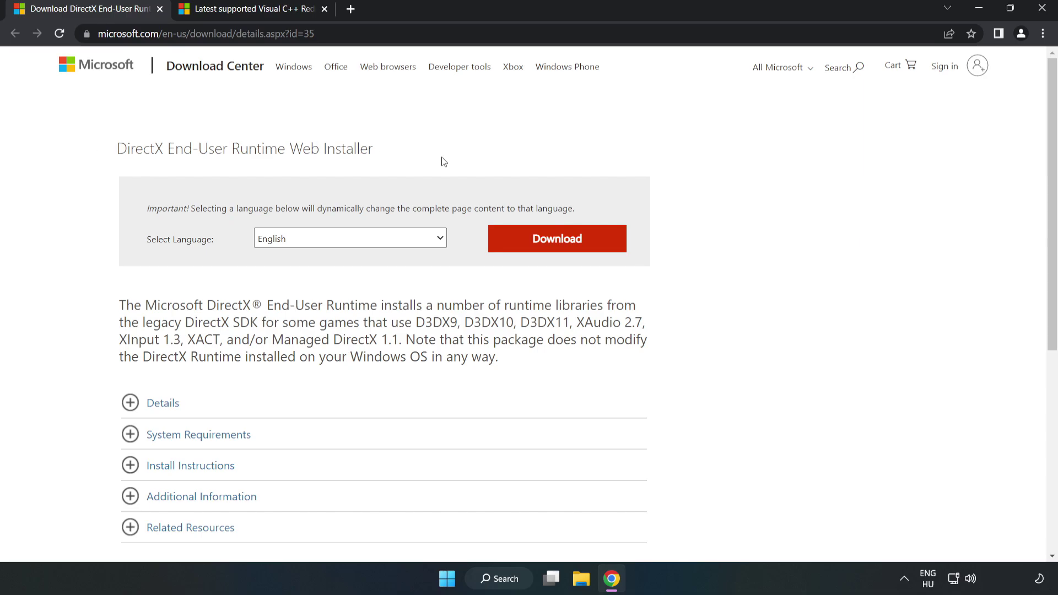
left_click(564, 252)
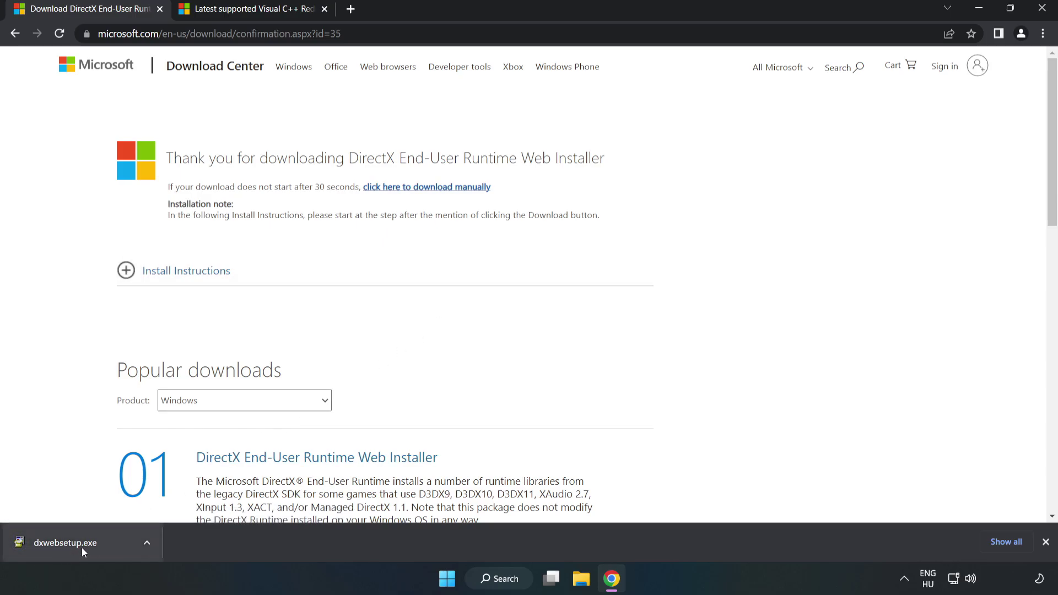
Run the downloaded dxwebsetup.exe and accept the license agreement in the DirectX setup wizard.
left_click(107, 546)
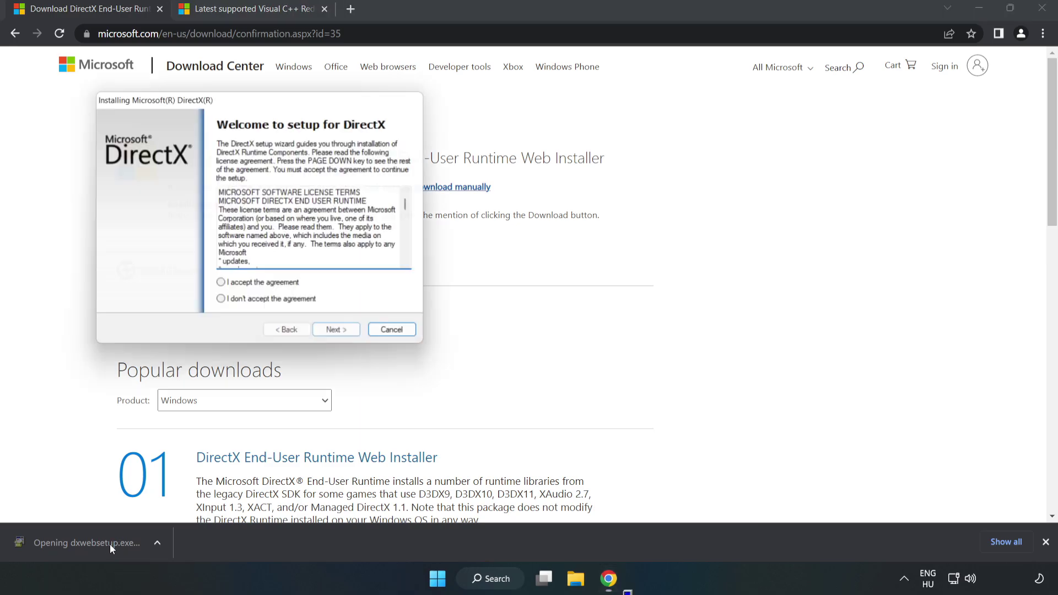
left_click_drag(236, 98, 500, 149)
left_click_drag(681, 264, 682, 322)
left_click(483, 339)
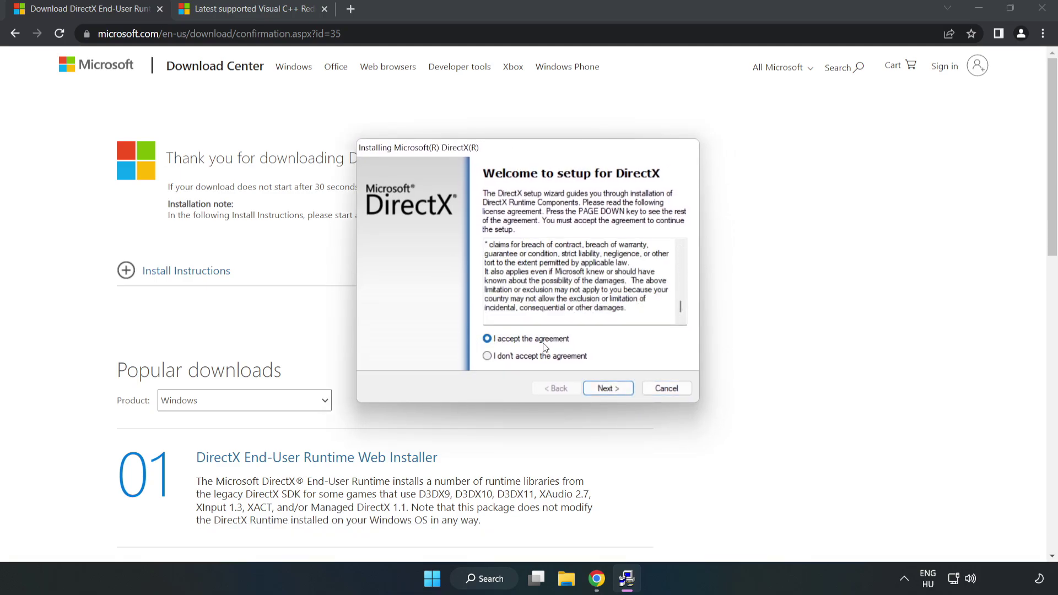
Complete the DirectX setup without installing the Bing Bar and close the DirectX download page.
left_click(613, 389)
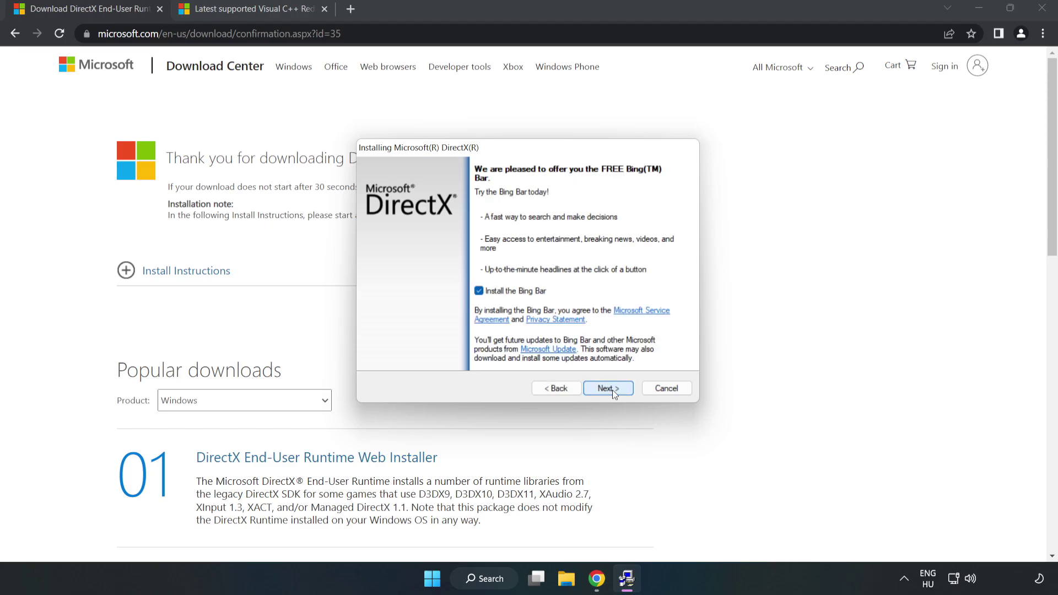
left_click(479, 291)
left_click(610, 389)
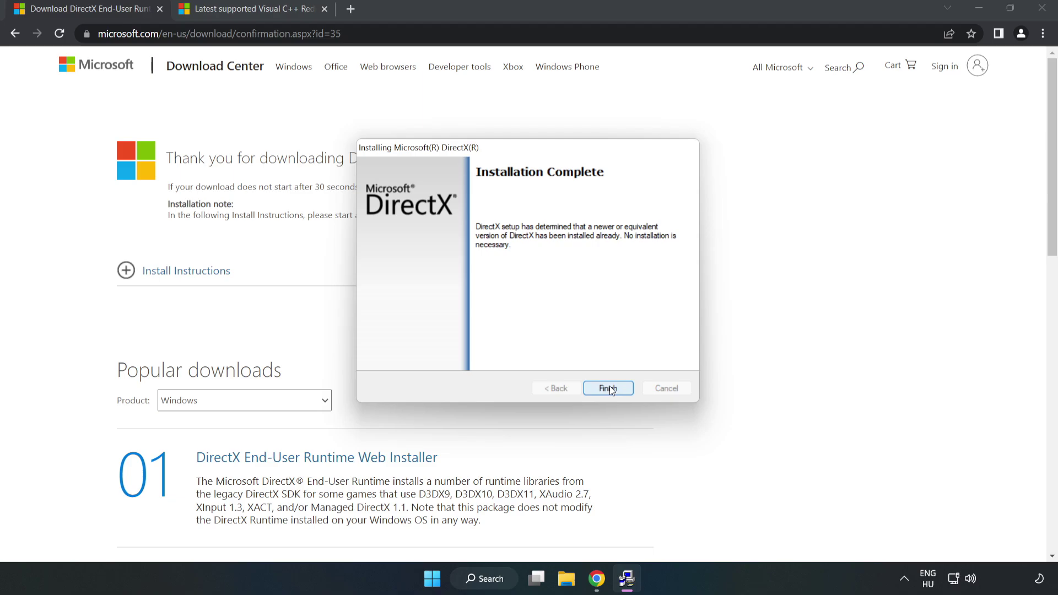
left_click(609, 389)
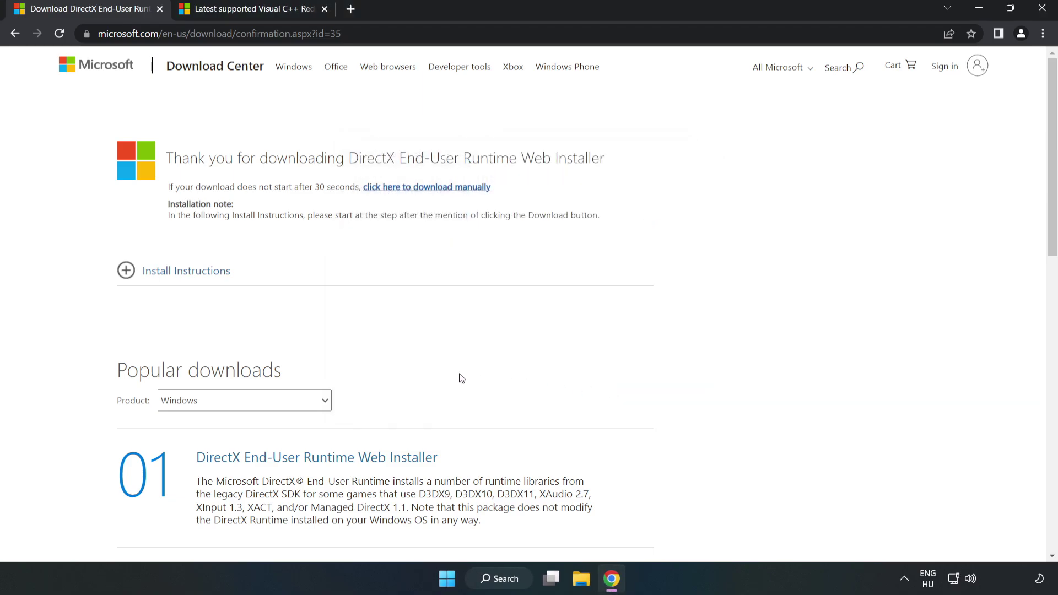
left_click(159, 9)
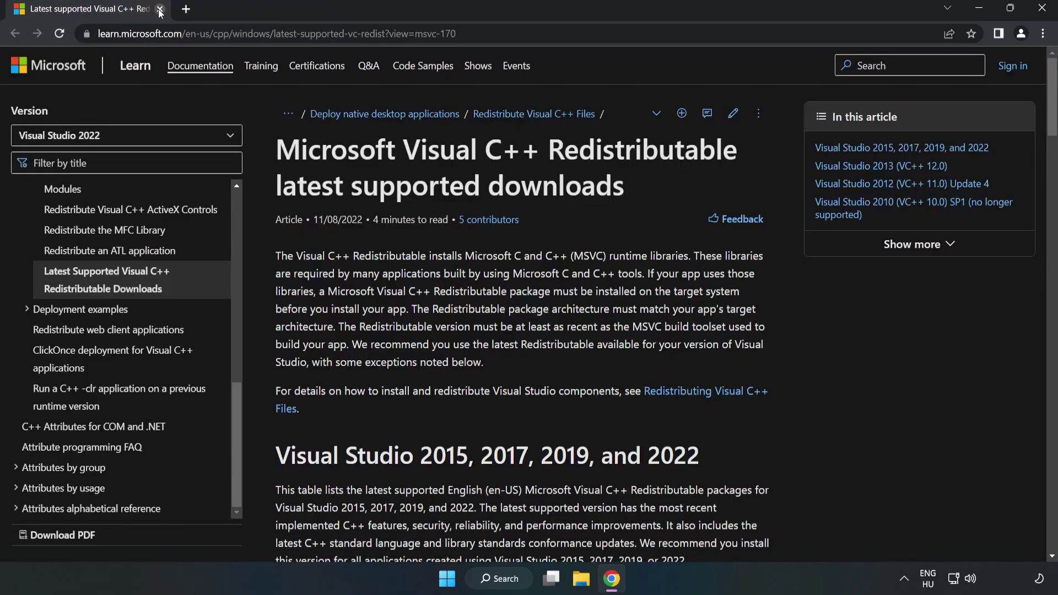
Download the ARM64, X86 and X64 Visual C++ 2015–2022 Redistributables from the Microsoft Learn page, allowing multiple file downloads.
left_click(241, 33)
left_click(488, 33)
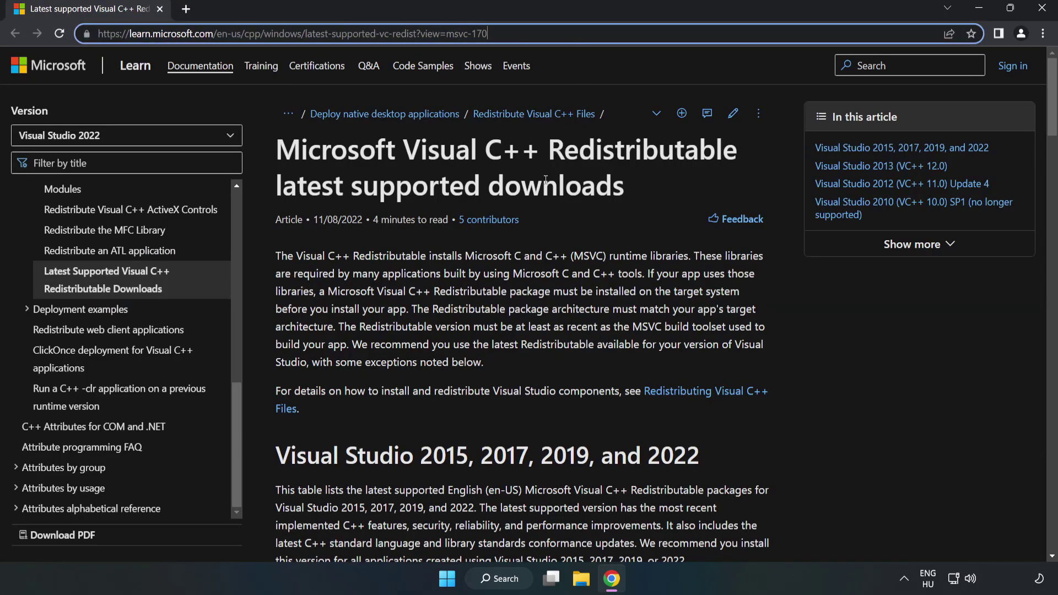
left_click(884, 132)
left_click_drag(1053, 119, 1052, 143)
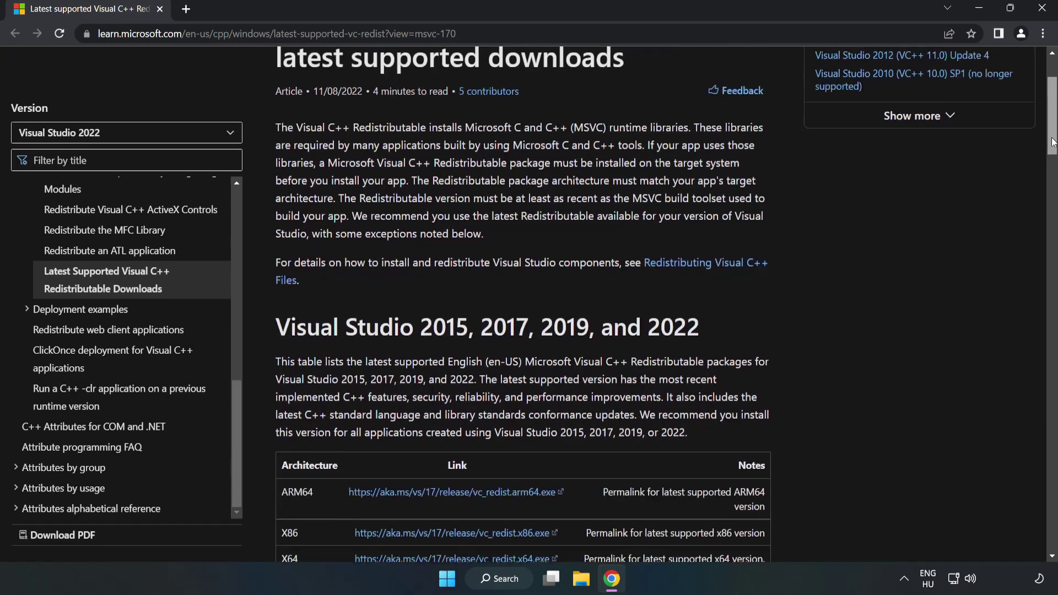
scroll(873, 225, "down", 4)
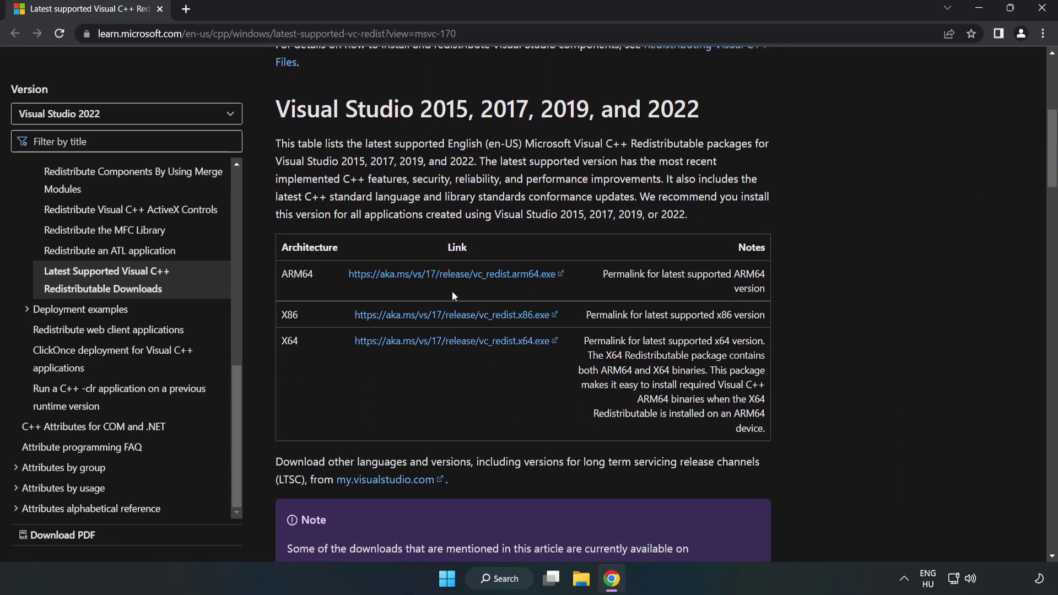
left_click(465, 319)
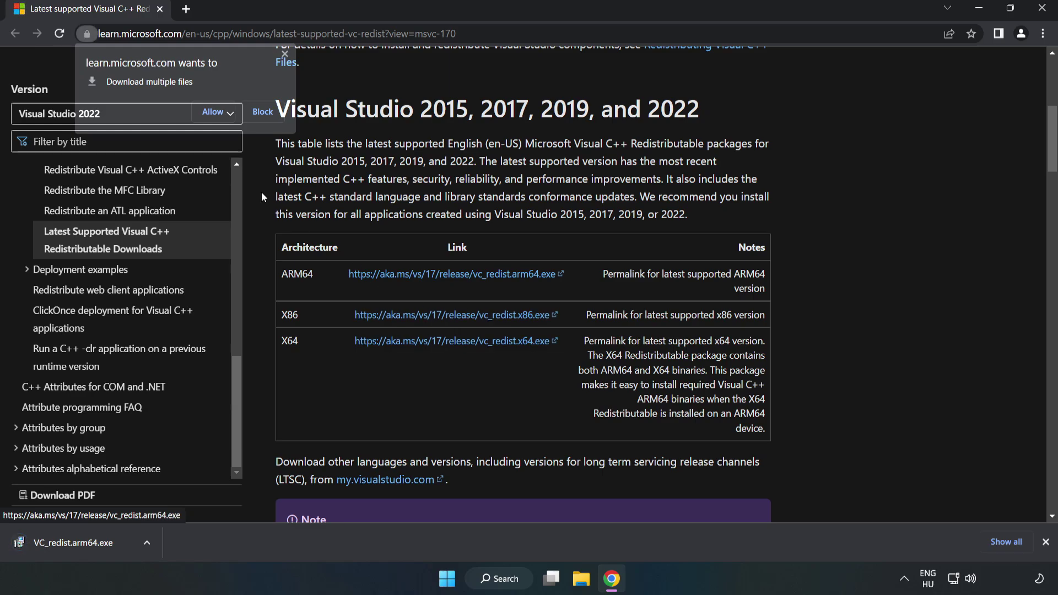
left_click(214, 112)
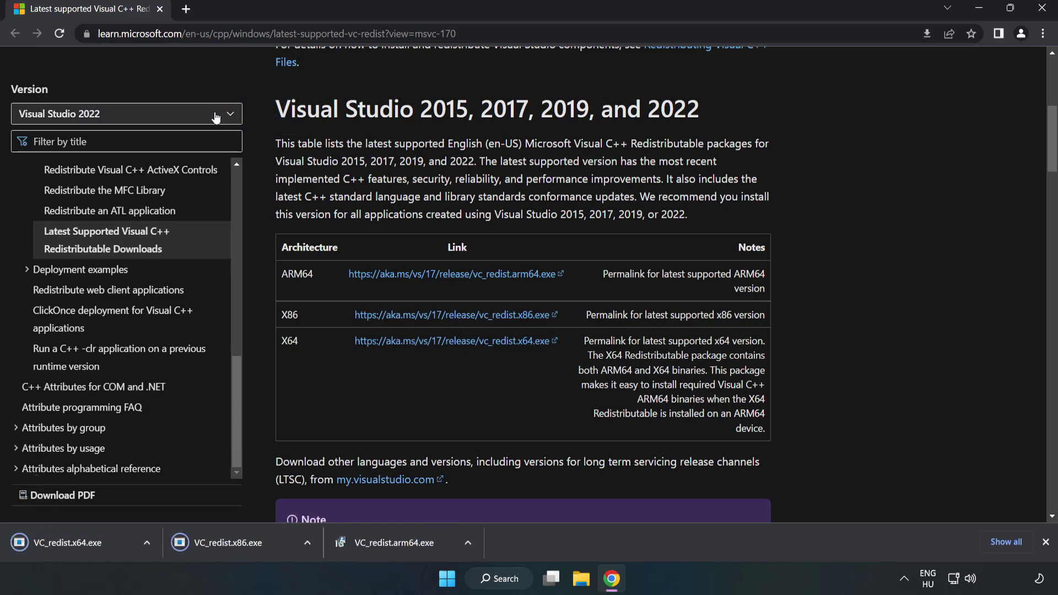
Run the downloaded VC_redist.arm64.exe and agree to its license terms and conditions.
left_click(405, 547)
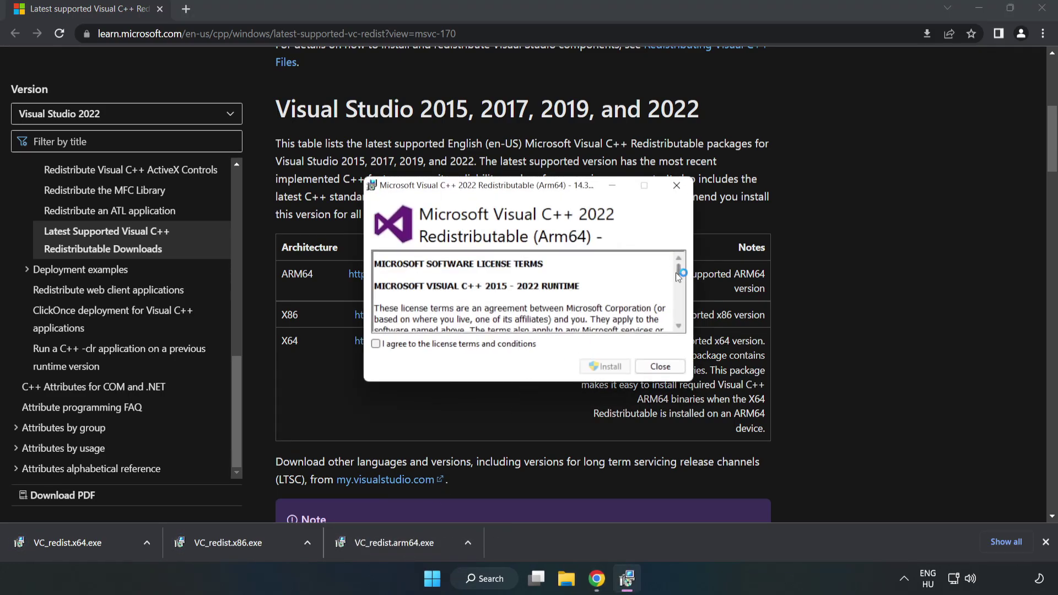
left_click_drag(678, 272, 678, 319)
left_click(466, 344)
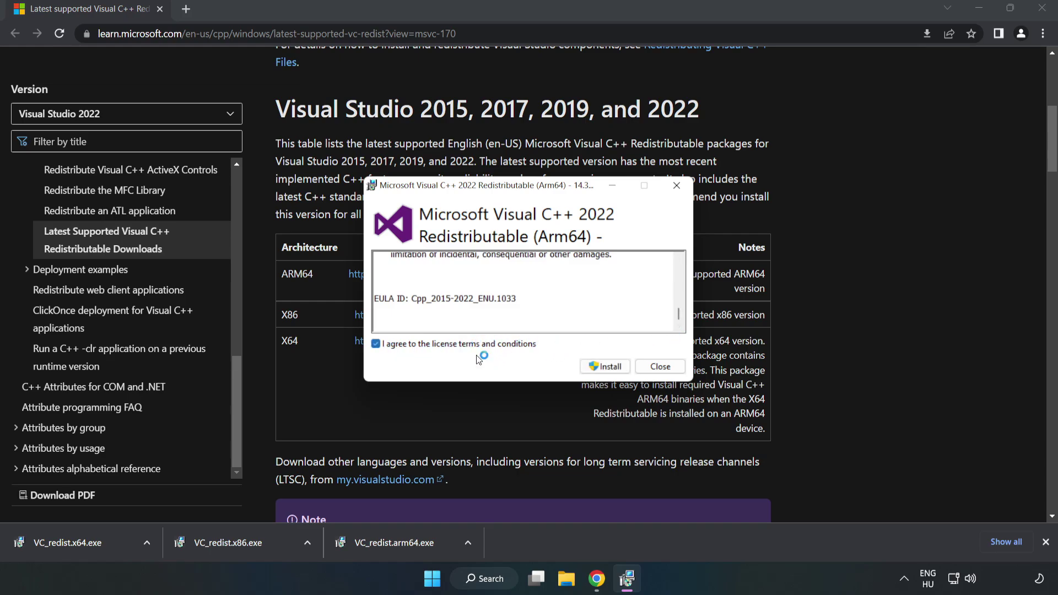